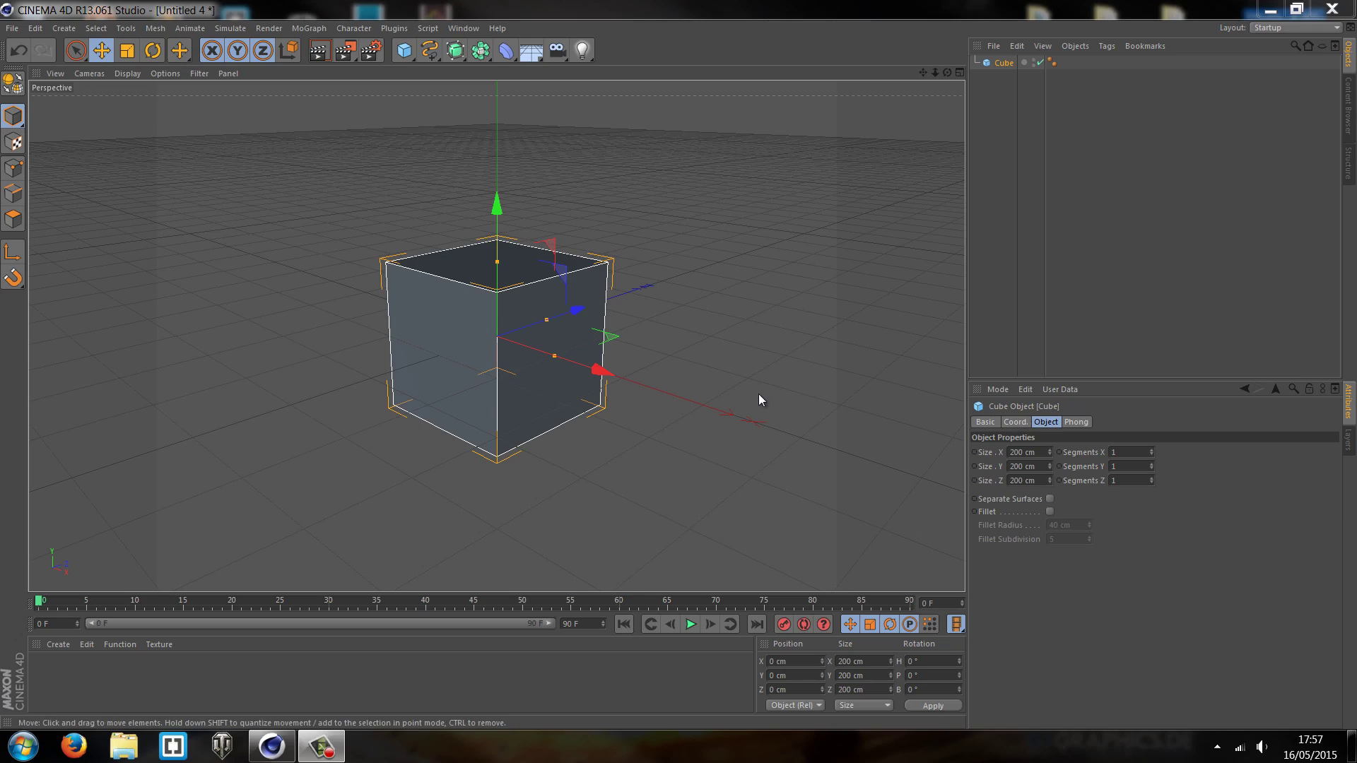
{"action": "mouse_move", "coordinate": [1050, 455]}
{"action": "left_mouse_down"}
{"action": "mouse_move", "coordinate": [1053, 433]}
{"action": "mouse_move", "coordinate": [1047, 472]}
{"action": "left_mouse_up"}
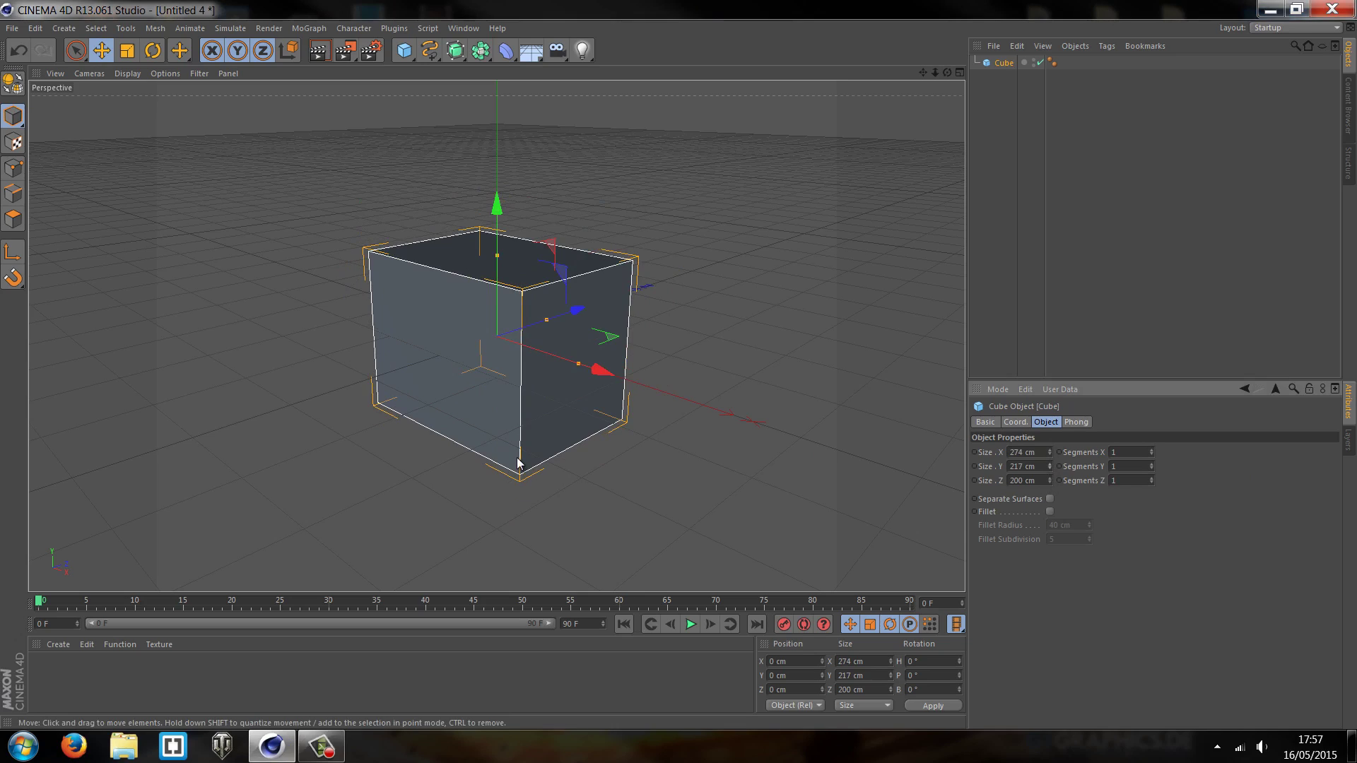
{"action": "key", "text": "ctrl+z"}
{"action": "key", "text": "ctrl+z"}
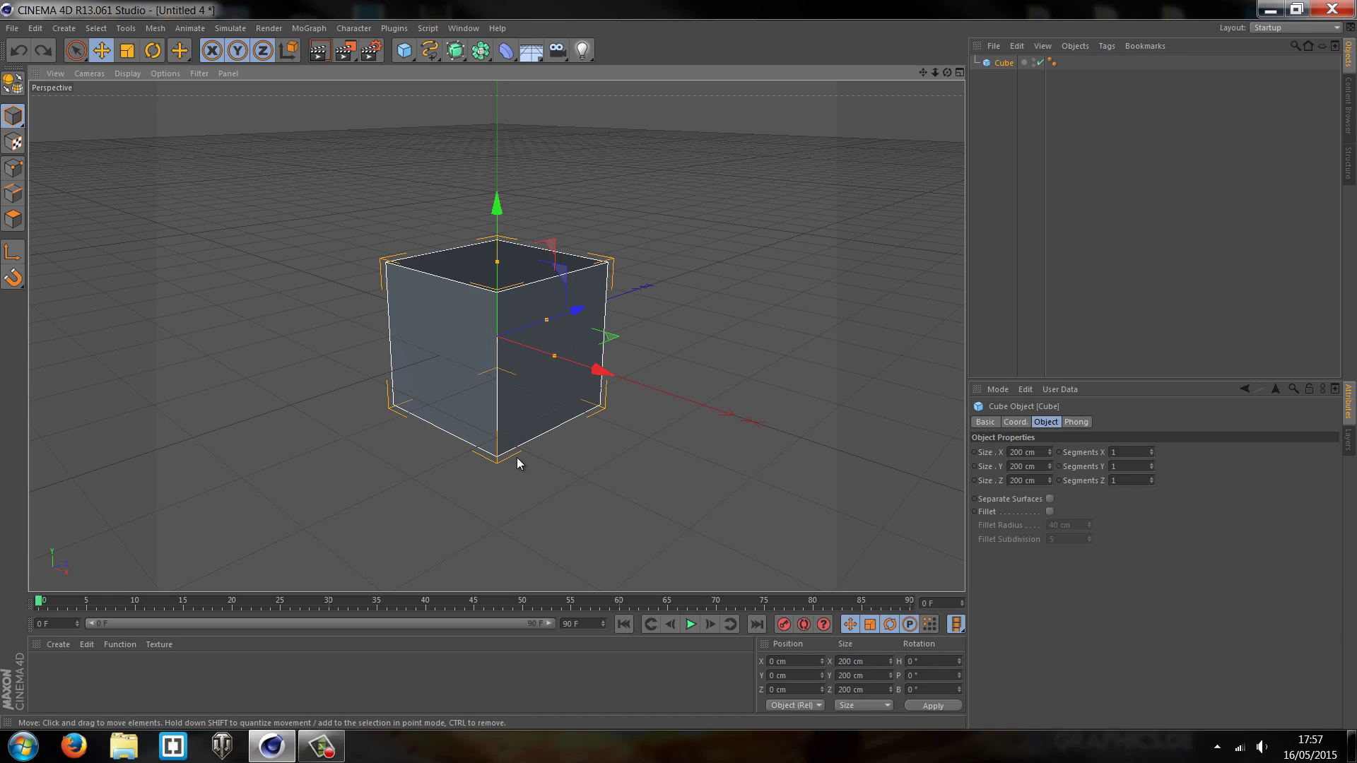
{"action": "left_click", "coordinate": [697, 266]}
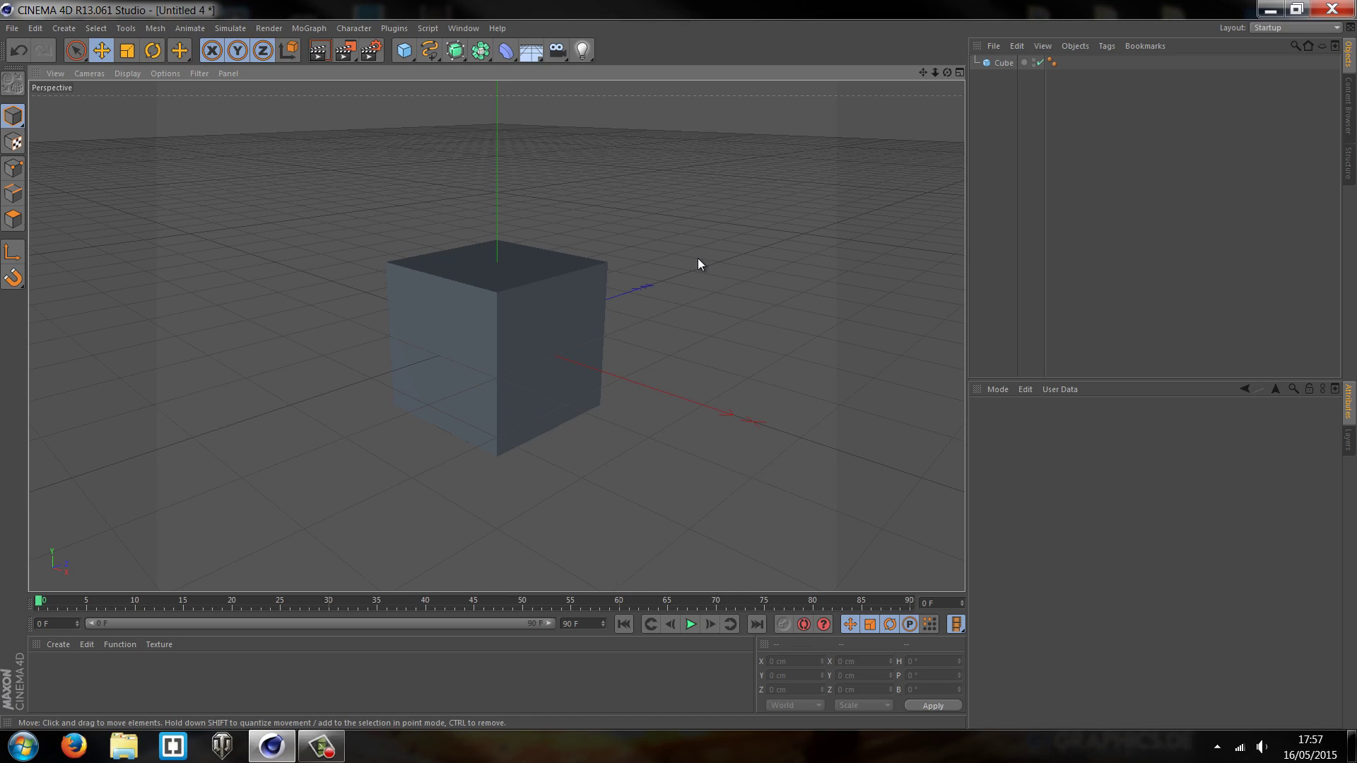
{"action": "left_click", "coordinate": [510, 313]}
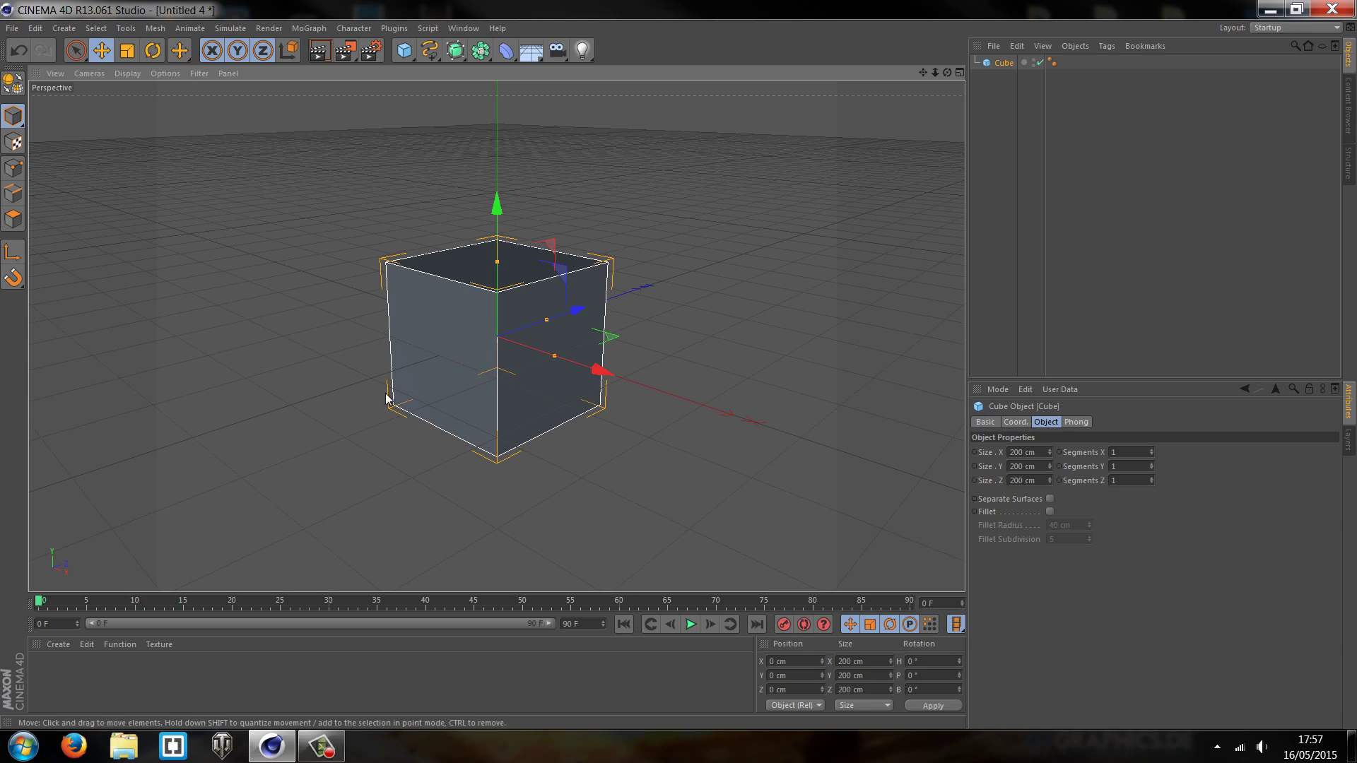
{"action": "mouse_move", "coordinate": [1050, 451]}
{"action": "left_mouse_down"}
{"action": "mouse_move", "coordinate": [1049, 484]}
{"action": "mouse_move", "coordinate": [1050, 452]}
{"action": "left_mouse_up"}
{"action": "key", "text": "ctrl+z"}
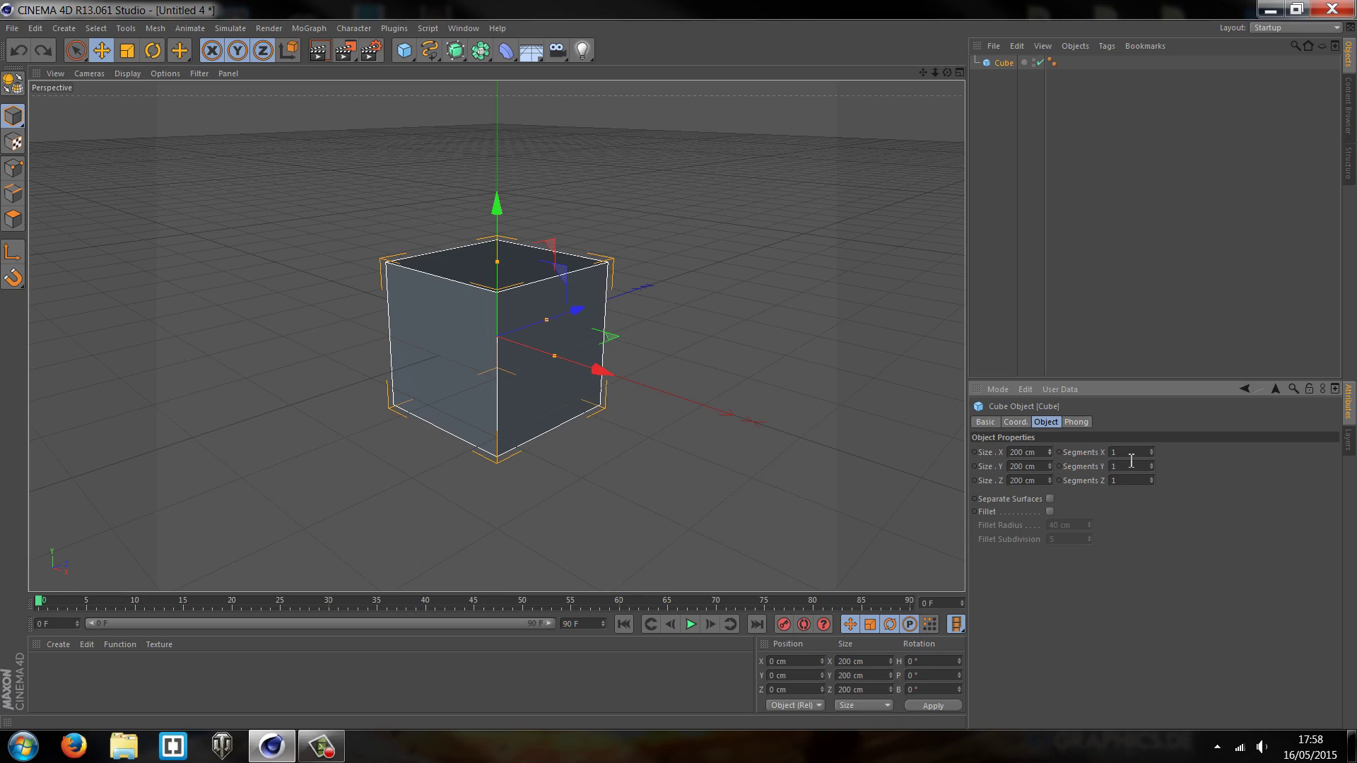
{"action": "left_click", "coordinate": [1152, 450]}
{"action": "left_click", "coordinate": [1153, 450]}
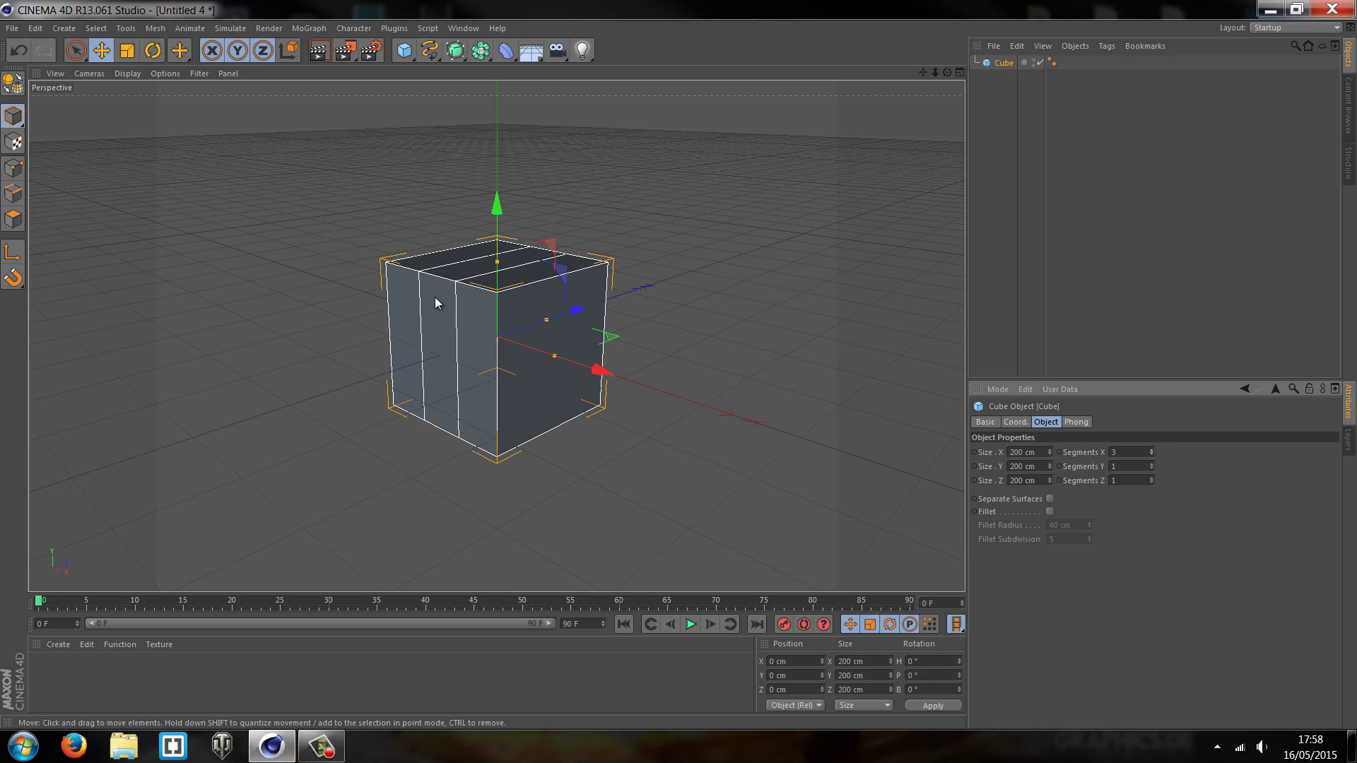
{"action": "left_click", "coordinate": [1152, 455]}
{"action": "left_click", "coordinate": [1152, 456]}
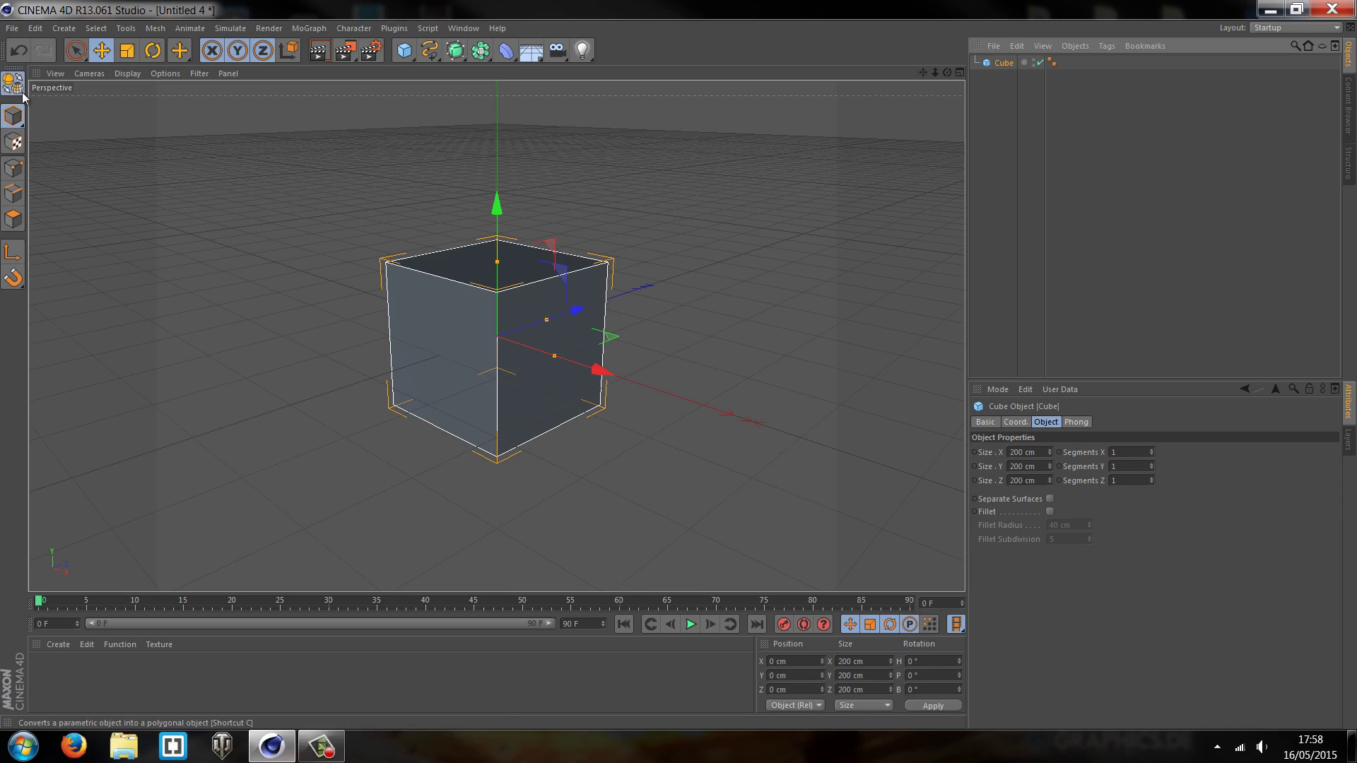
Make the cube editable with C, enter Points mode, then undo back to the parametric 200 cm cube.
{"action": "key", "text": "c"}
{"action": "left_click", "coordinate": [1048, 115]}
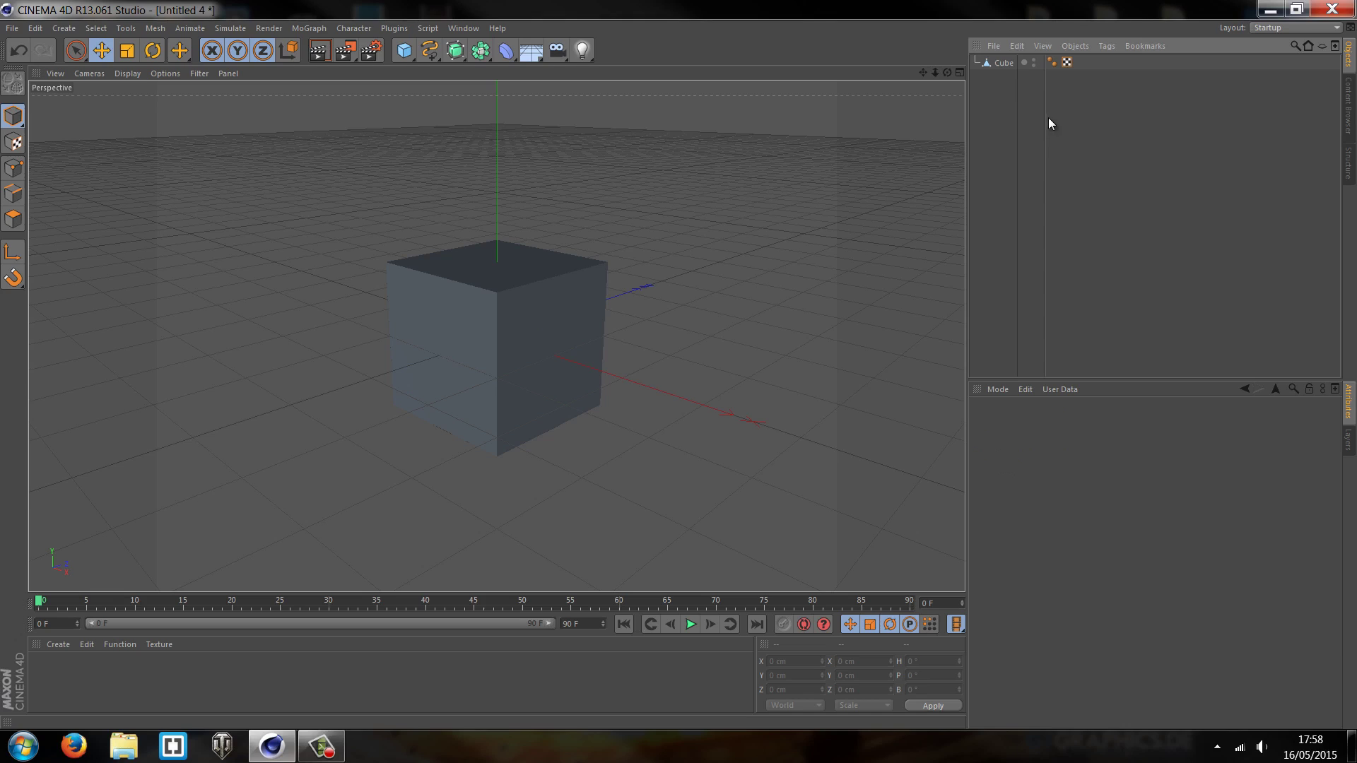
{"action": "left_click", "coordinate": [1004, 63]}
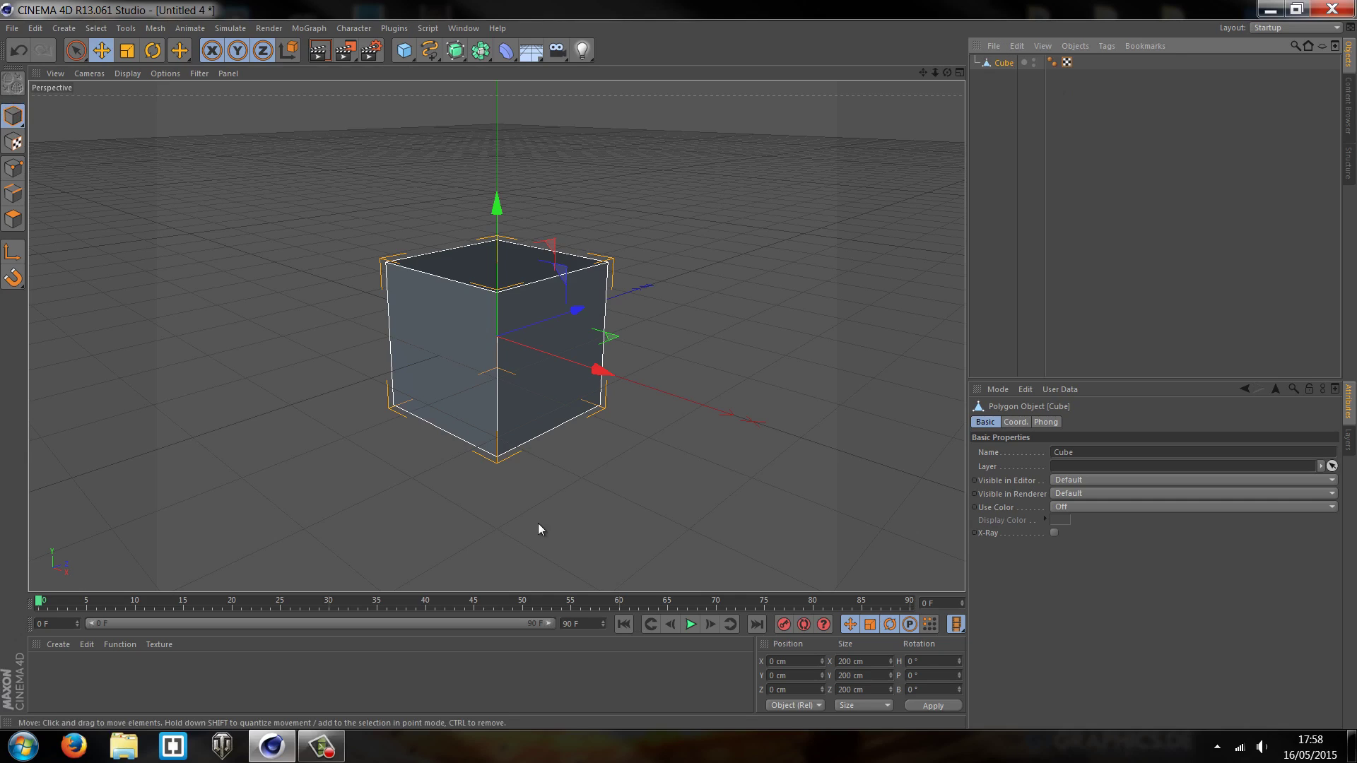
{"action": "left_click", "coordinate": [19, 174]}
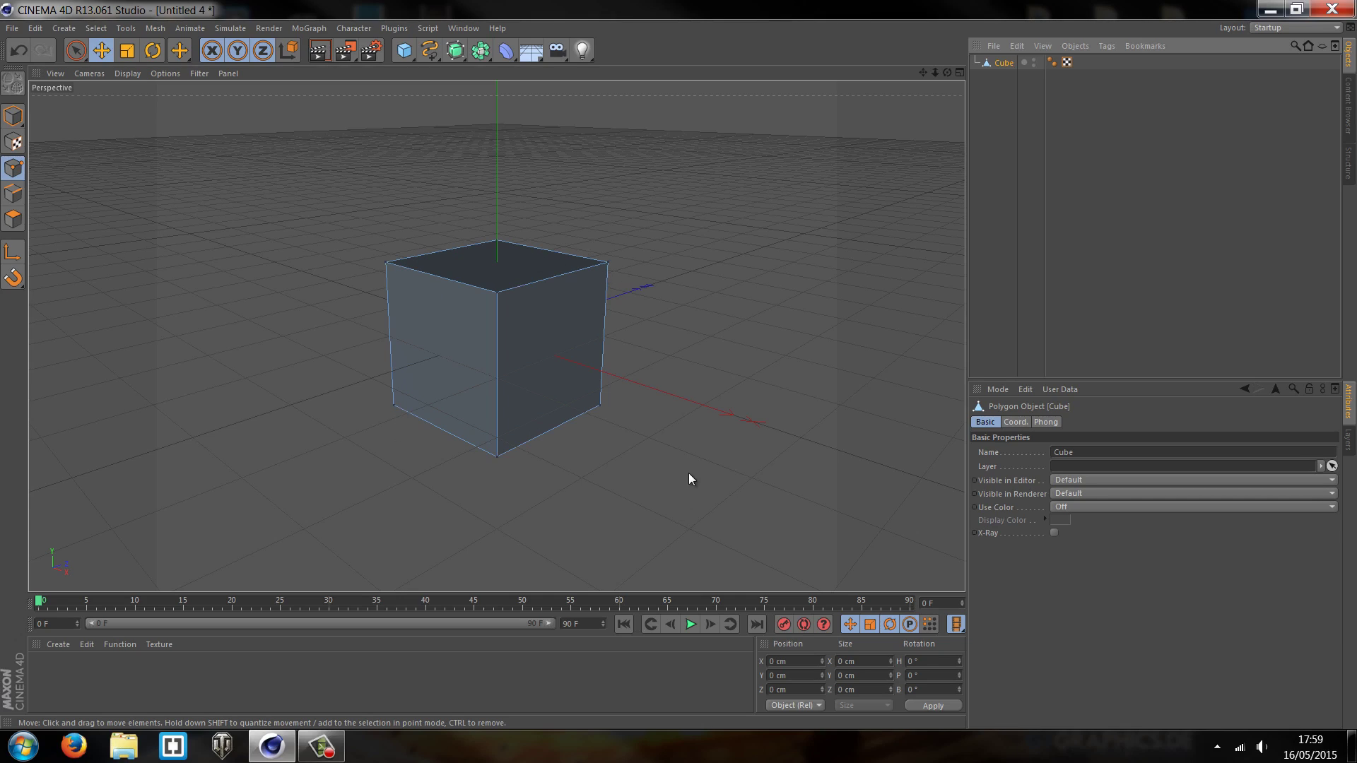
{"action": "key", "text": "ctrl+z"}
{"action": "key", "text": "ctrl+z"}
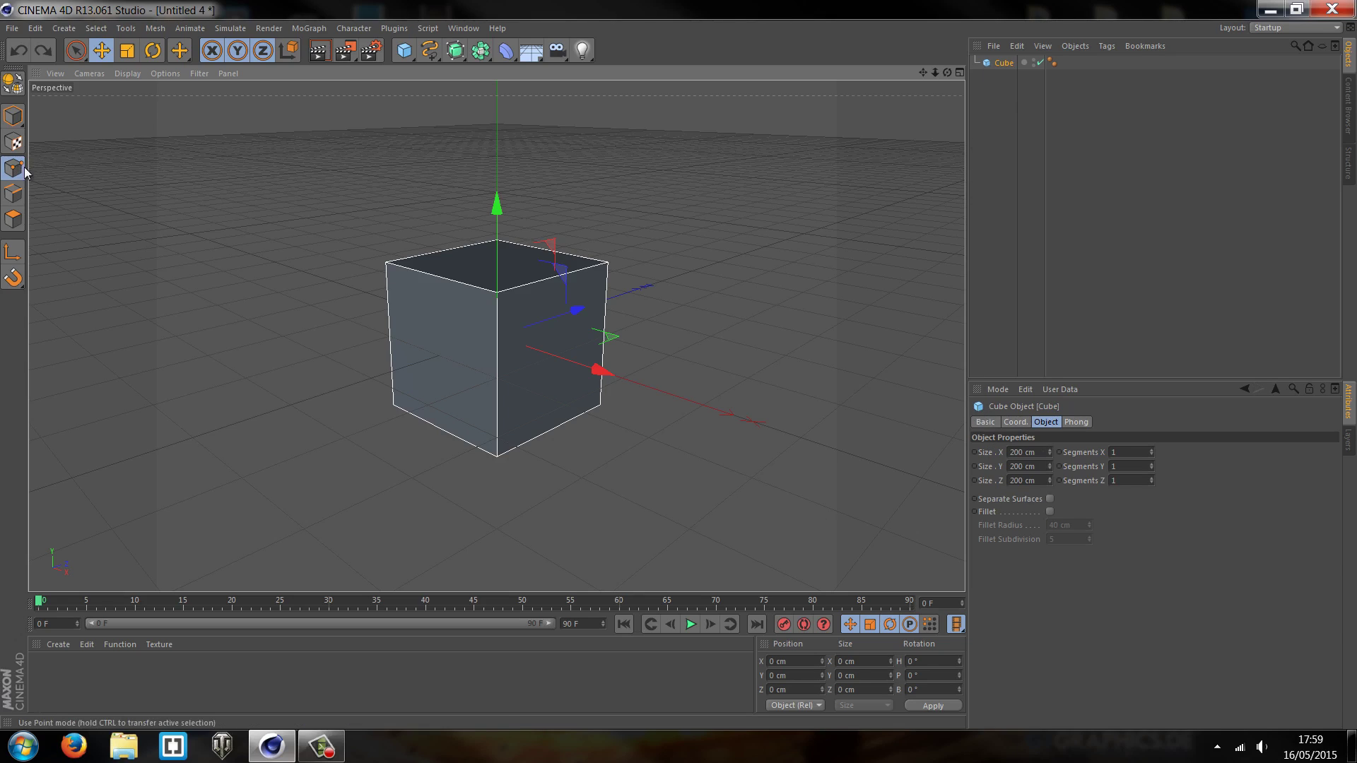
Make the cube editable and select its left, front and right top corner points, then clear them.
{"action": "left_click", "coordinate": [13, 84]}
{"action": "left_click", "coordinate": [383, 255]}
{"action": "left_click", "coordinate": [488, 296]}
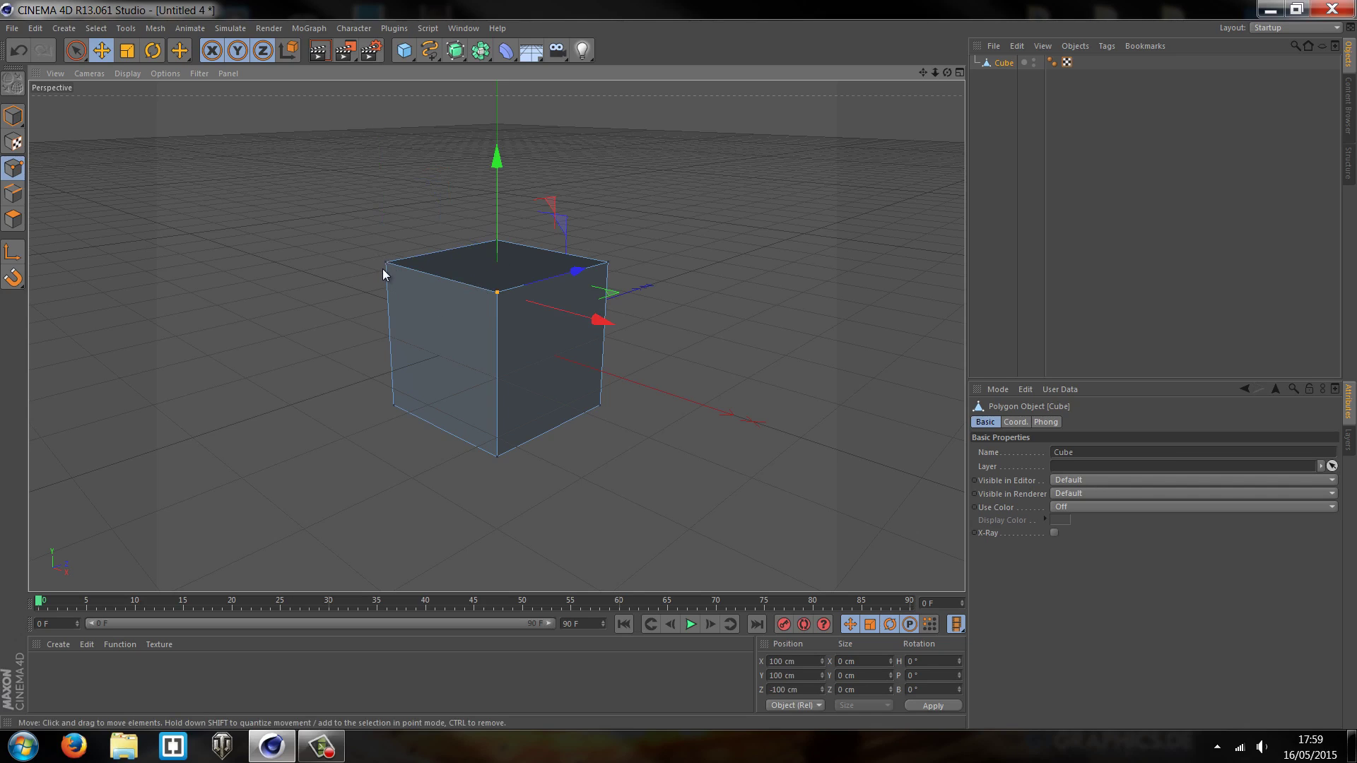
{"action": "left_click", "coordinate": [383, 269]}
{"action": "left_click", "coordinate": [508, 308], "text": "shift"}
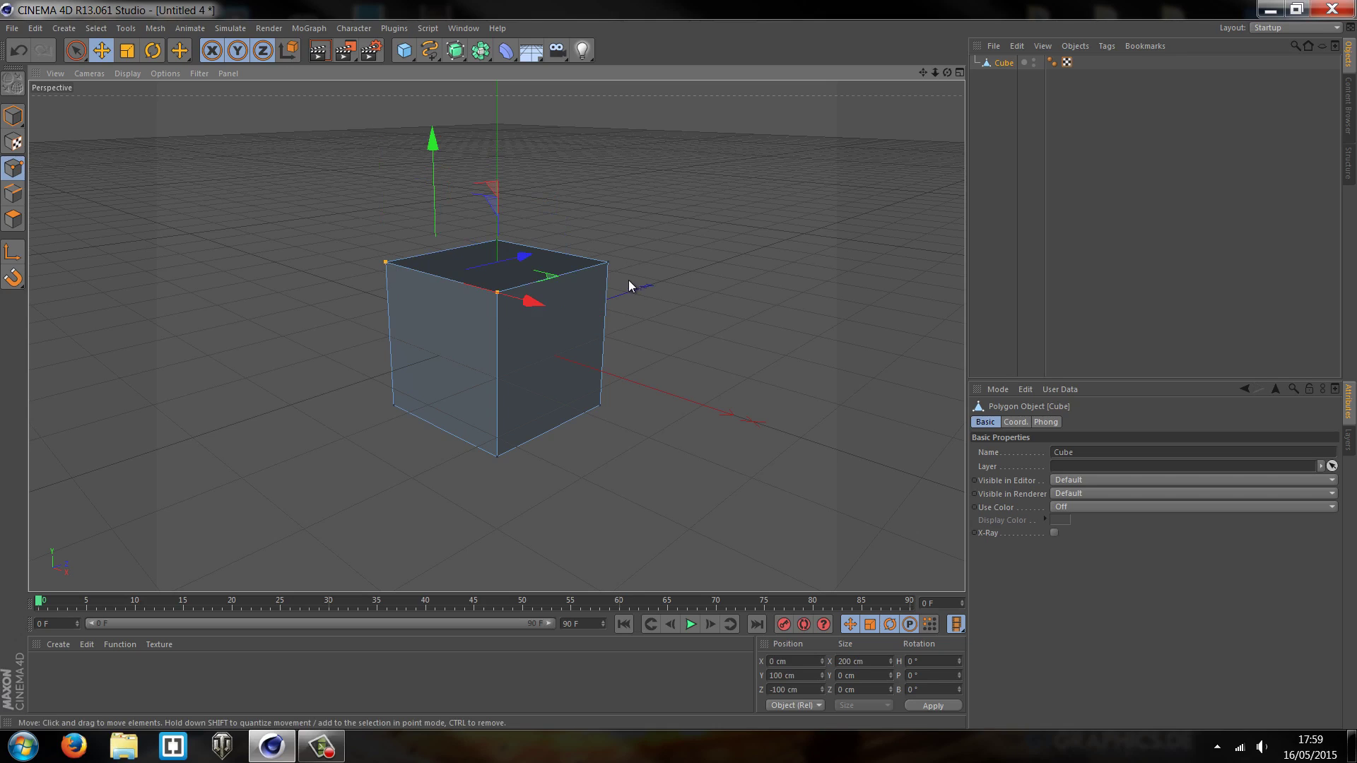
{"action": "left_click", "coordinate": [612, 266], "text": "shift"}
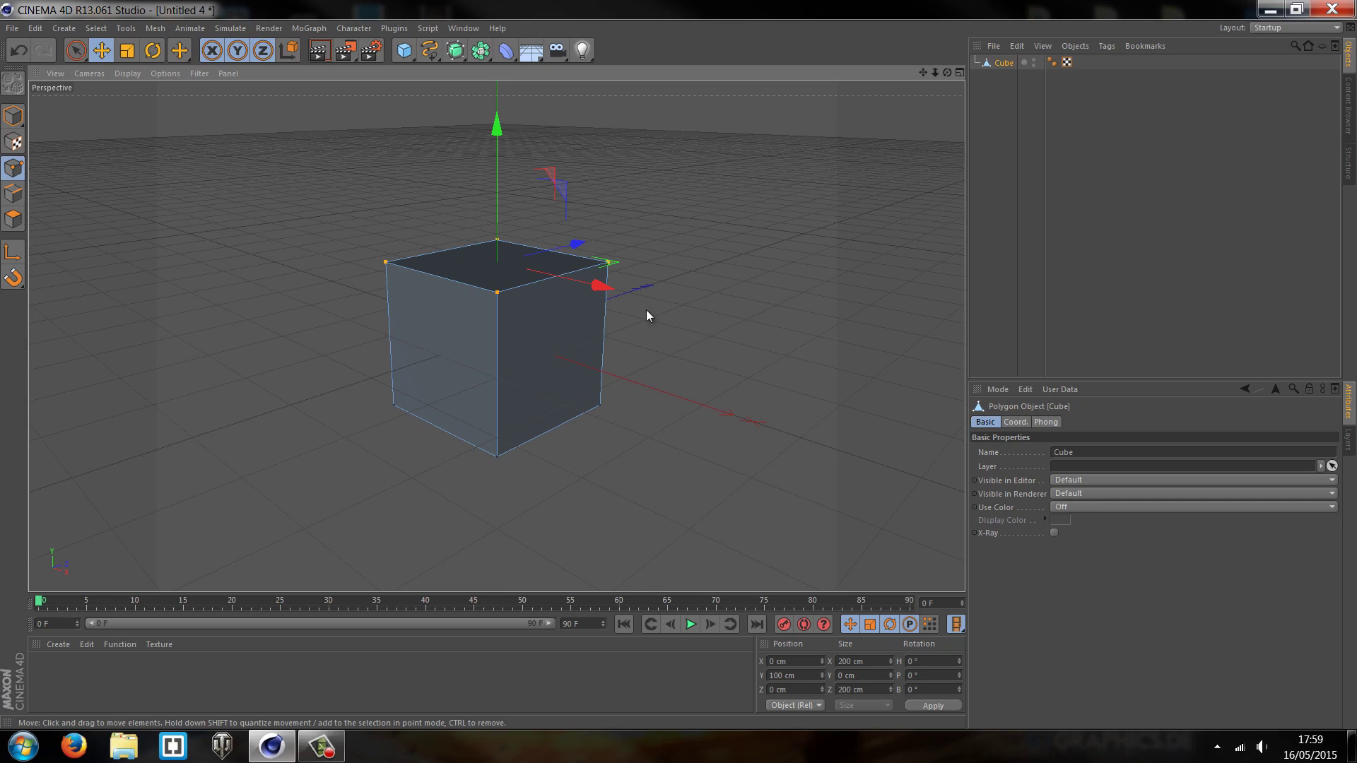
{"action": "left_click", "coordinate": [730, 335]}
Drag the bottom-left corner point out along Z, undo the move, and deselect the point.
{"action": "left_click", "coordinate": [403, 409]}
{"action": "left_click_drag", "start_coordinate": [484, 371], "coordinate": [303, 432]}
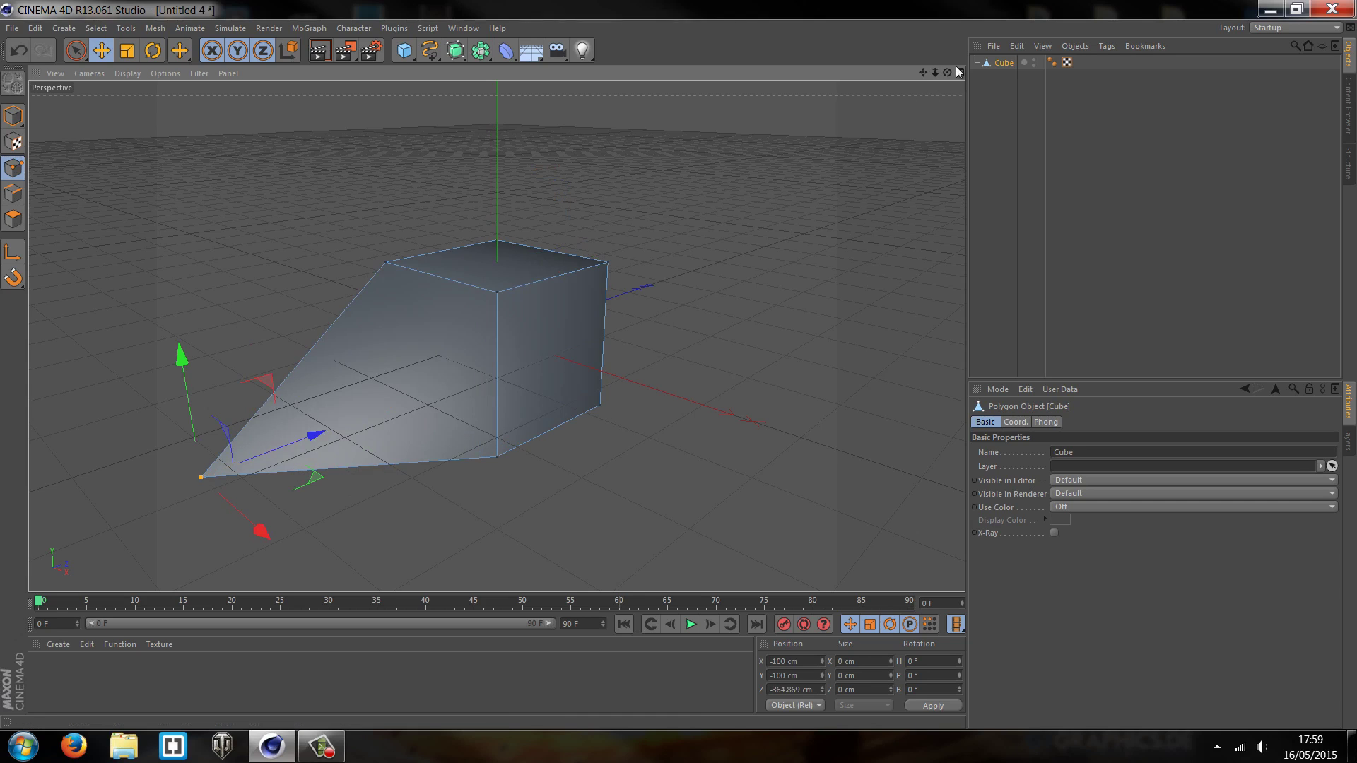
{"action": "left_click_drag", "start_coordinate": [947, 73], "coordinate": [625, 256]}
{"action": "key", "text": "ctrl+z"}
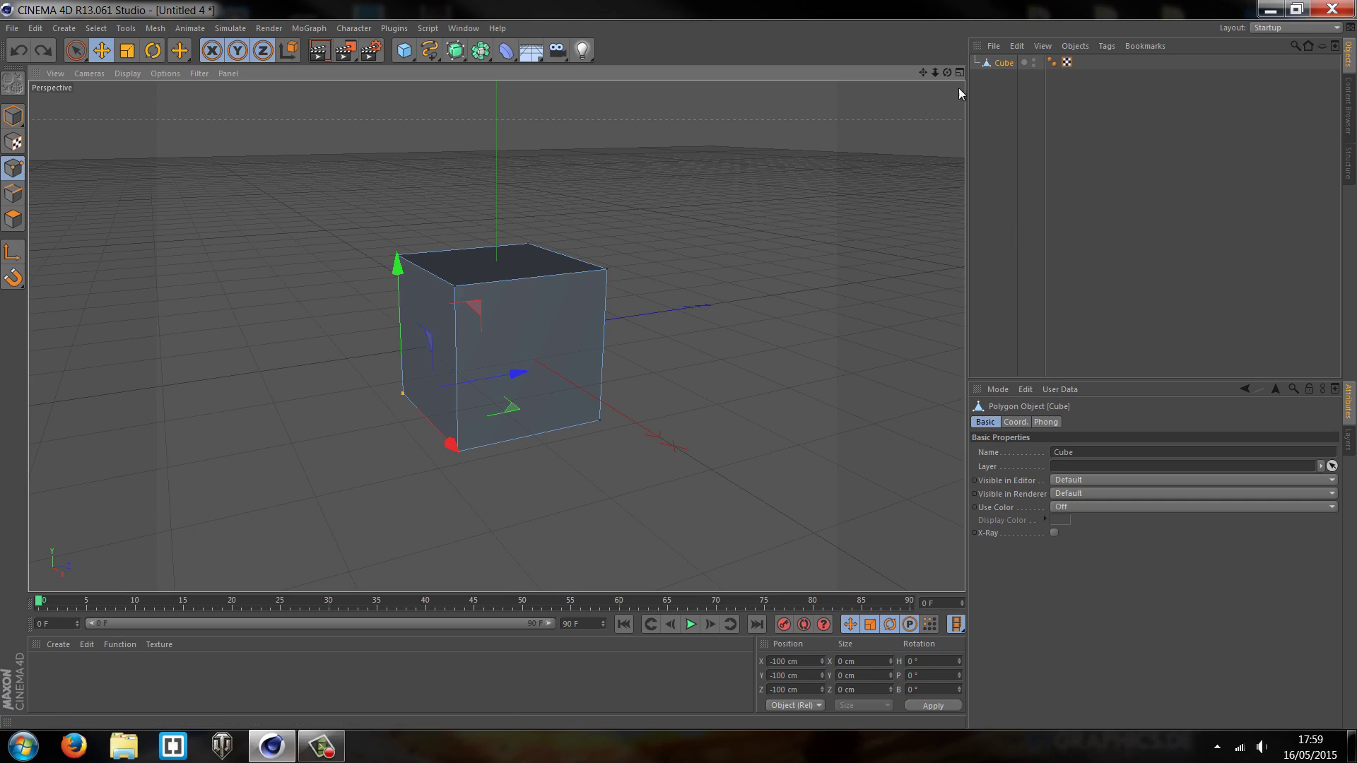
{"action": "key", "text": "ctrl+shift+z"}
{"action": "left_click", "coordinate": [873, 138]}
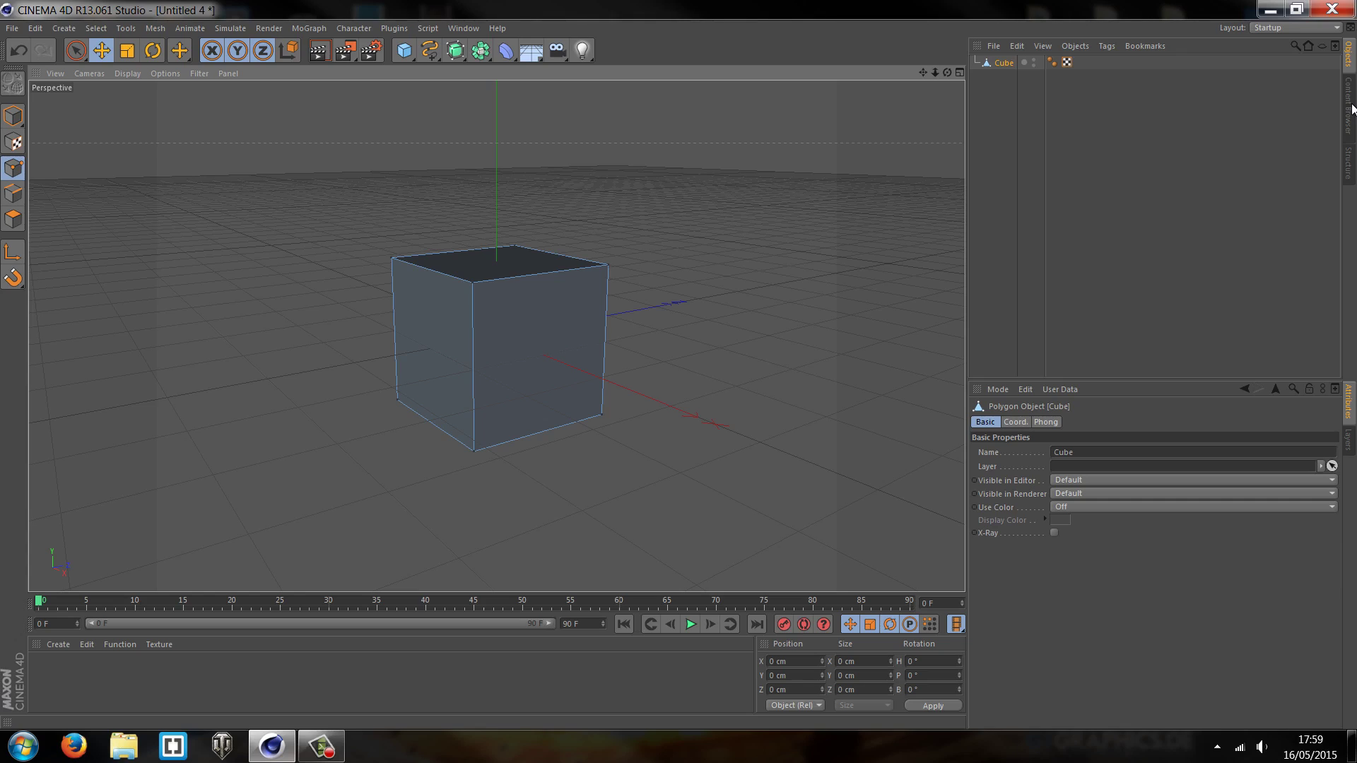
{"action": "left_click", "coordinate": [1349, 167]}
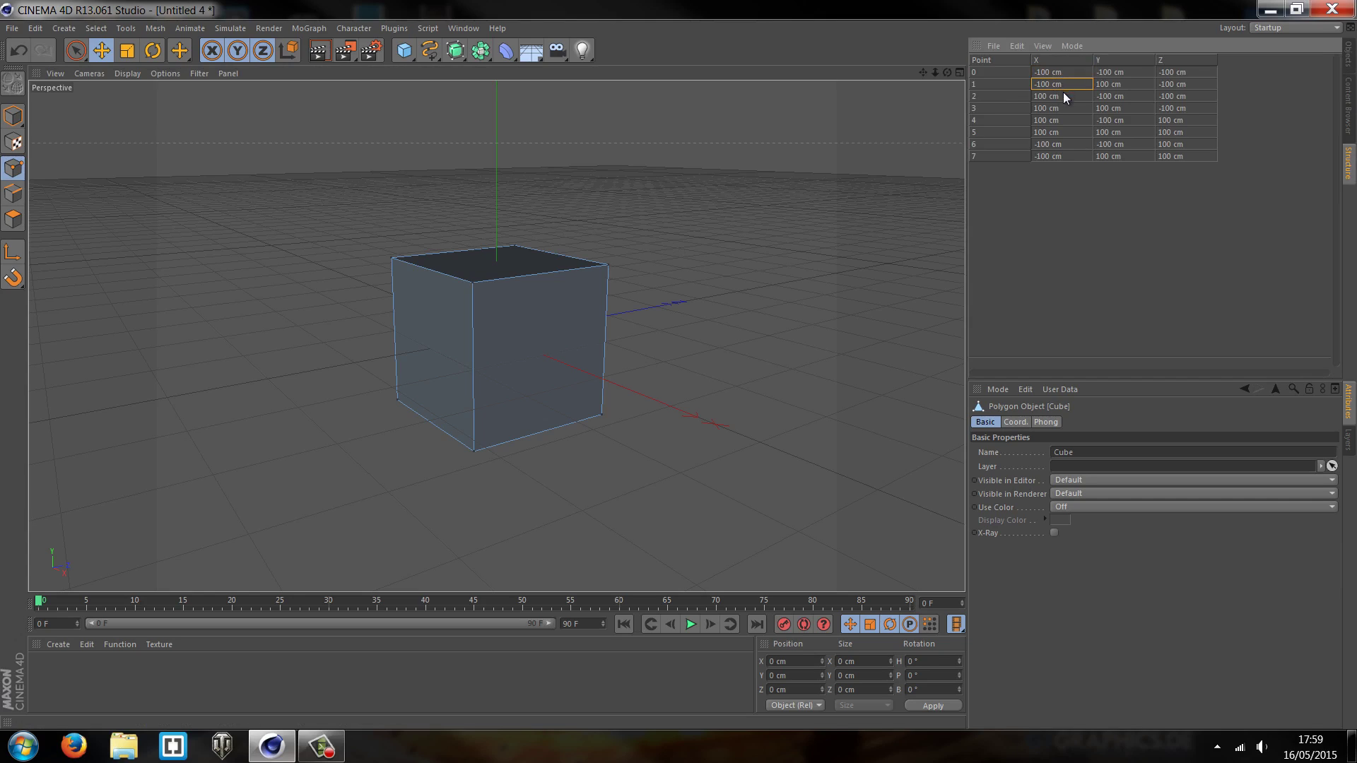
{"action": "left_click", "coordinate": [997, 95]}
{"action": "left_click", "coordinate": [998, 83]}
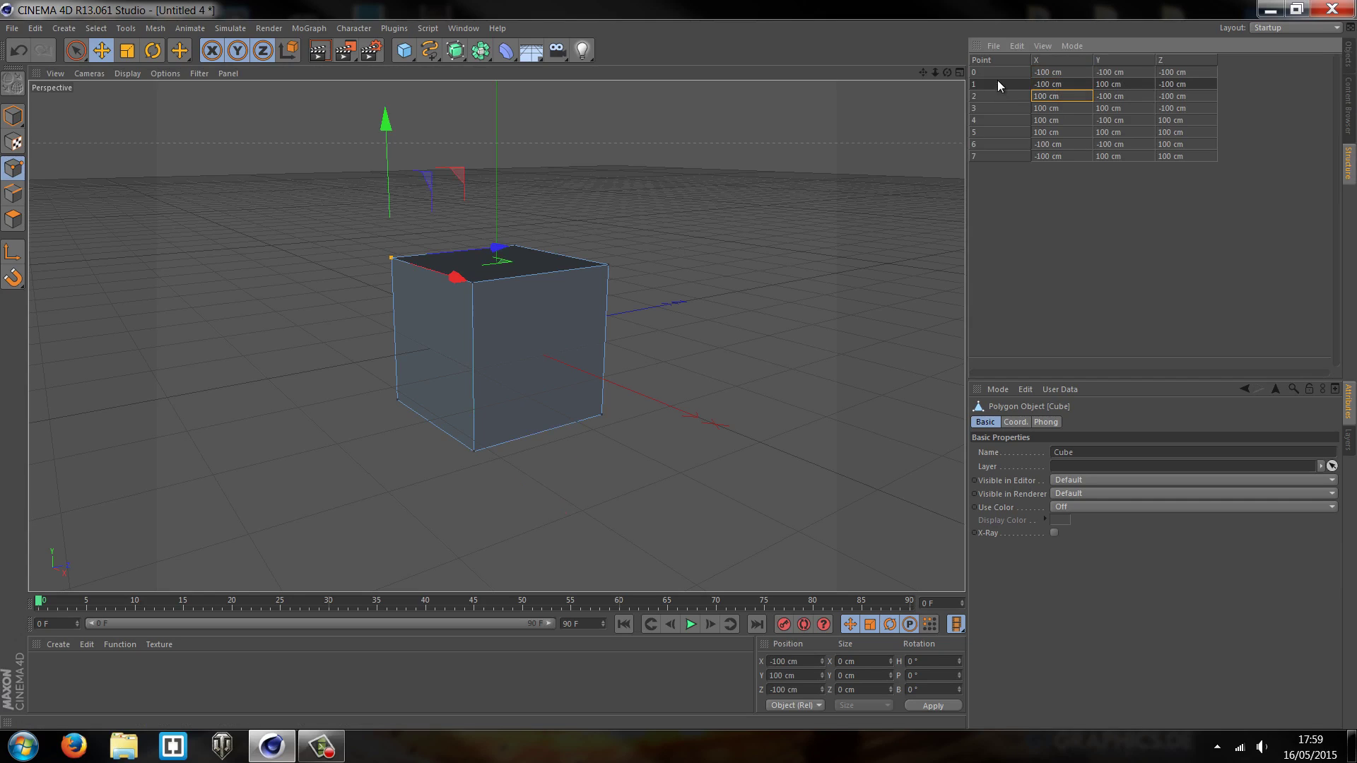
{"action": "left_click", "coordinate": [1118, 72]}
{"action": "left_click", "coordinate": [1086, 73]}
{"action": "left_click", "coordinate": [1121, 74]}
{"action": "left_click", "coordinate": [1063, 77]}
{"action": "left_click", "coordinate": [1043, 97]}
{"action": "left_click", "coordinate": [390, 259]}
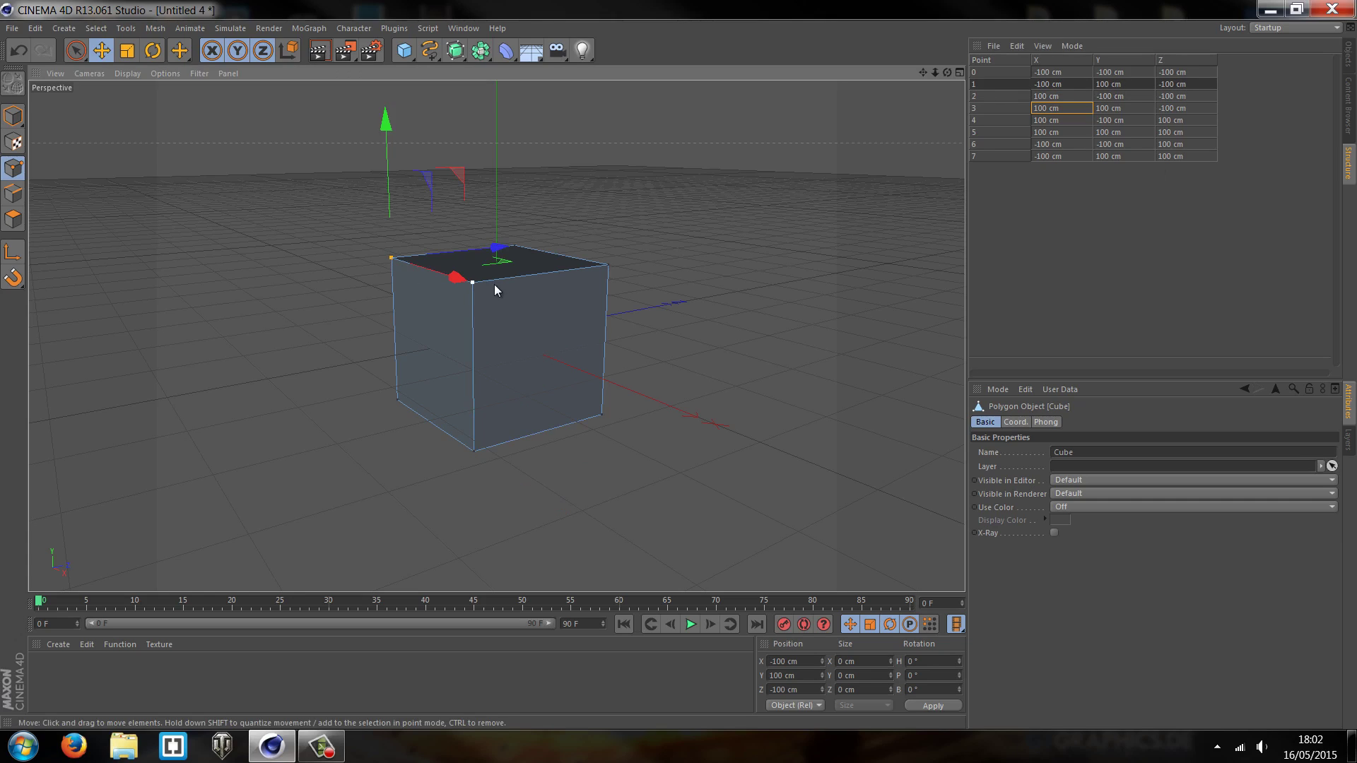
{"action": "left_click", "coordinate": [426, 355]}
{"action": "left_click", "coordinate": [13, 219]}
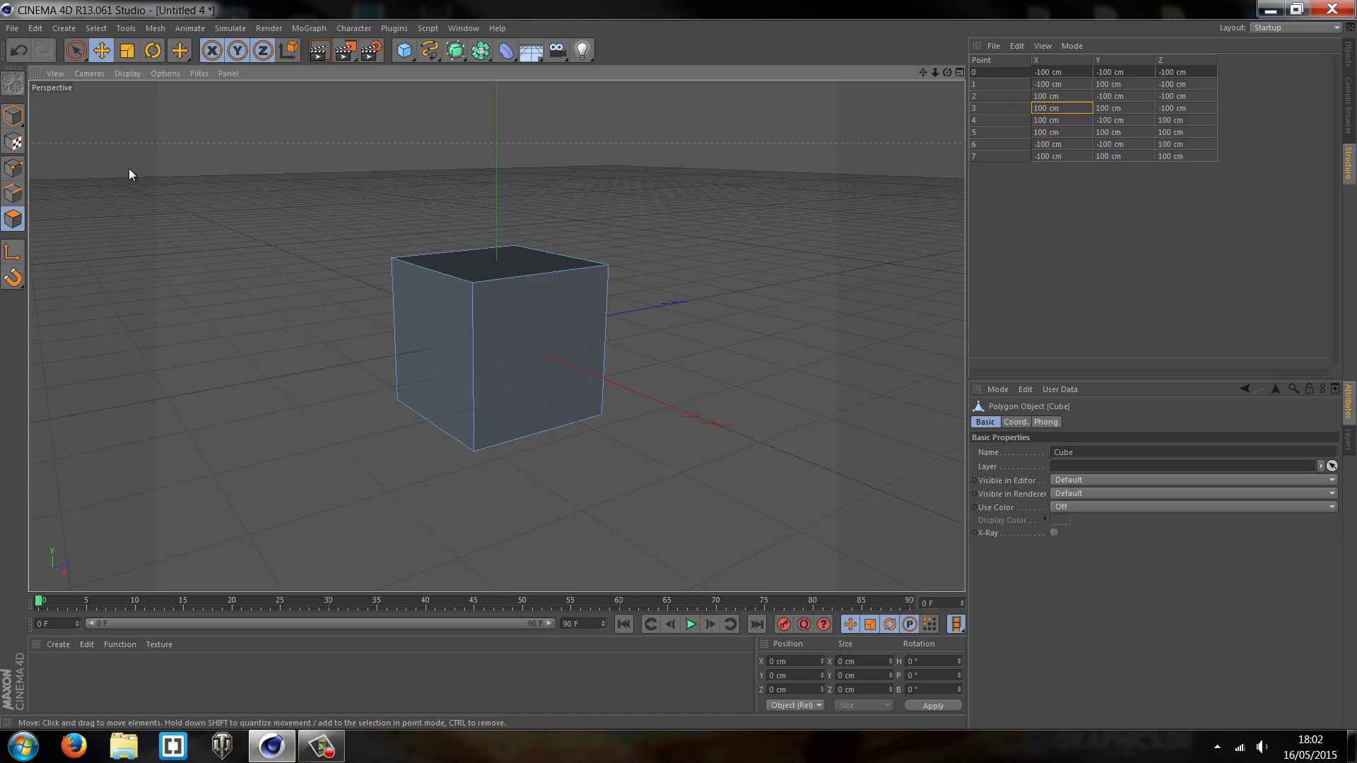
{"action": "left_click", "coordinate": [13, 168]}
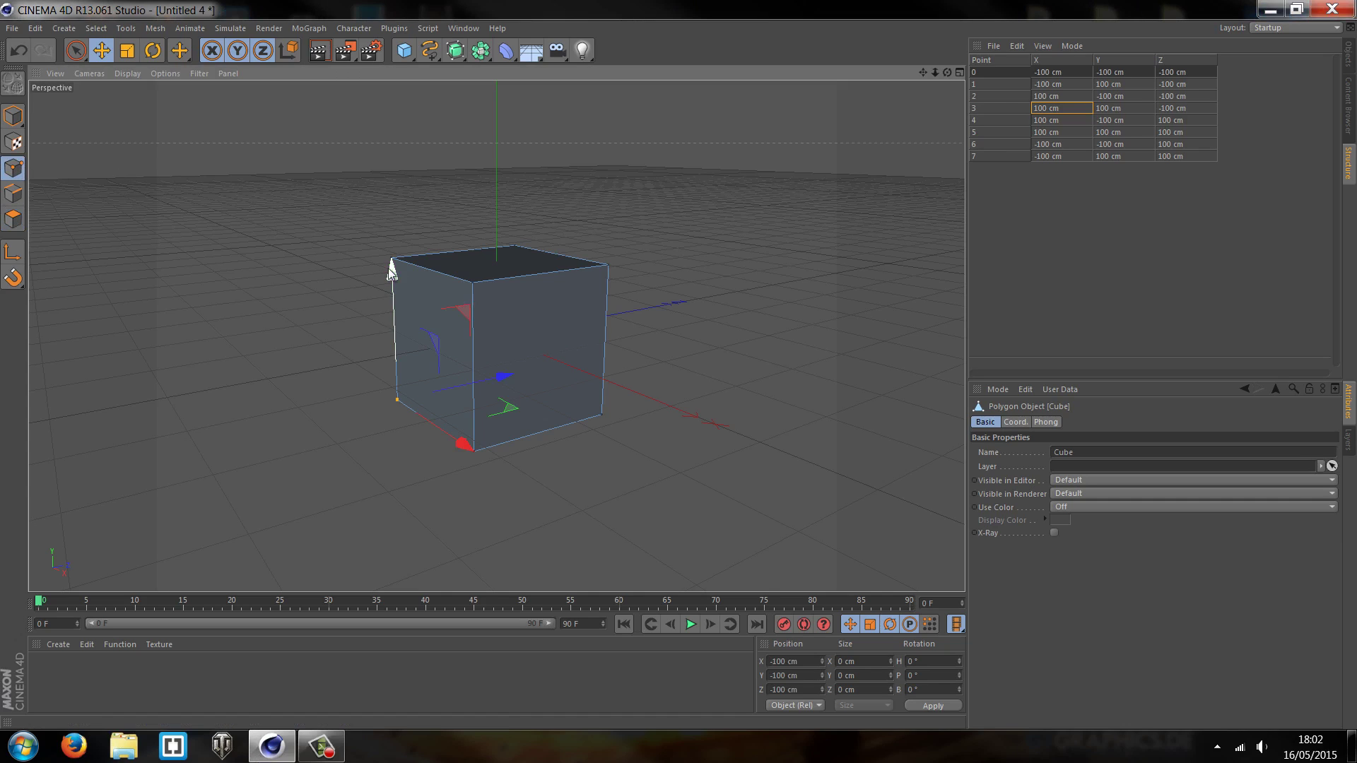
{"action": "left_click", "coordinate": [472, 282]}
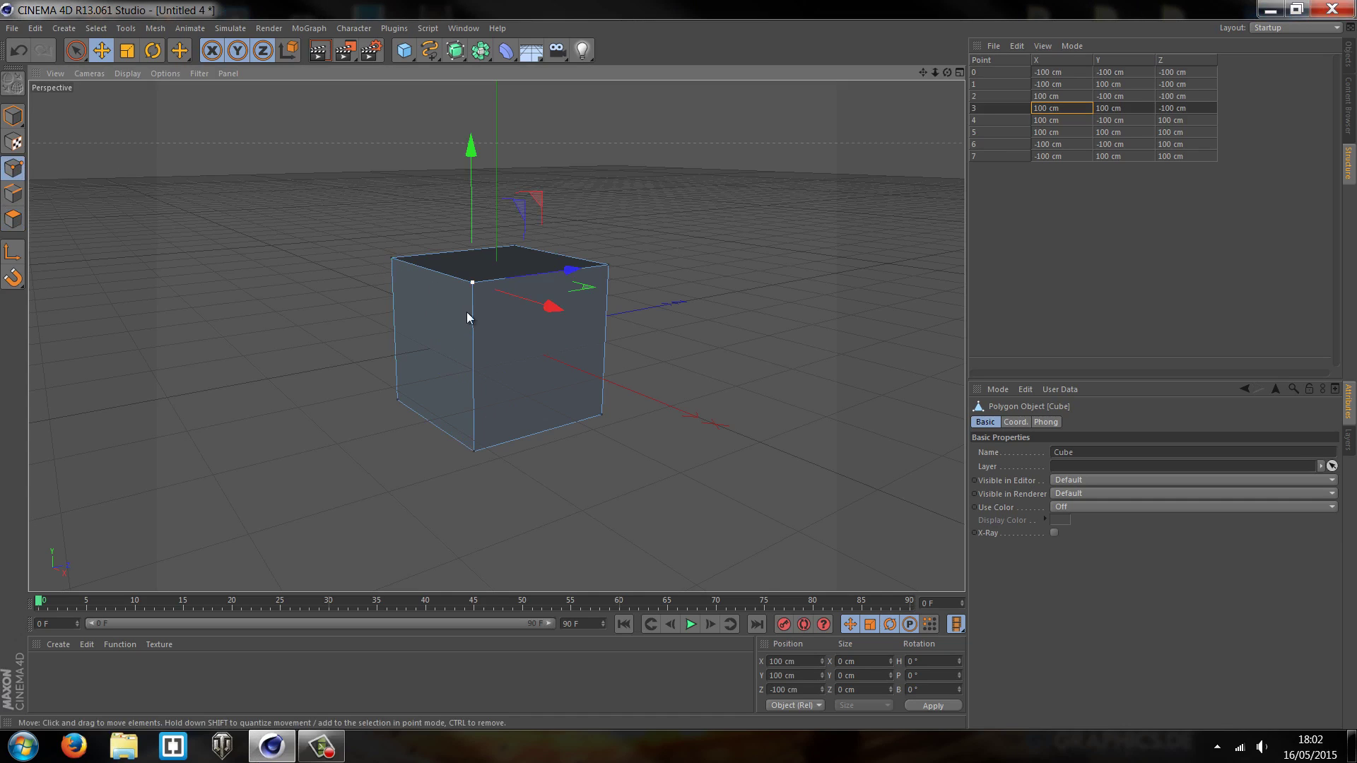
{"action": "left_click_drag", "start_coordinate": [947, 72], "coordinate": [953, 72]}
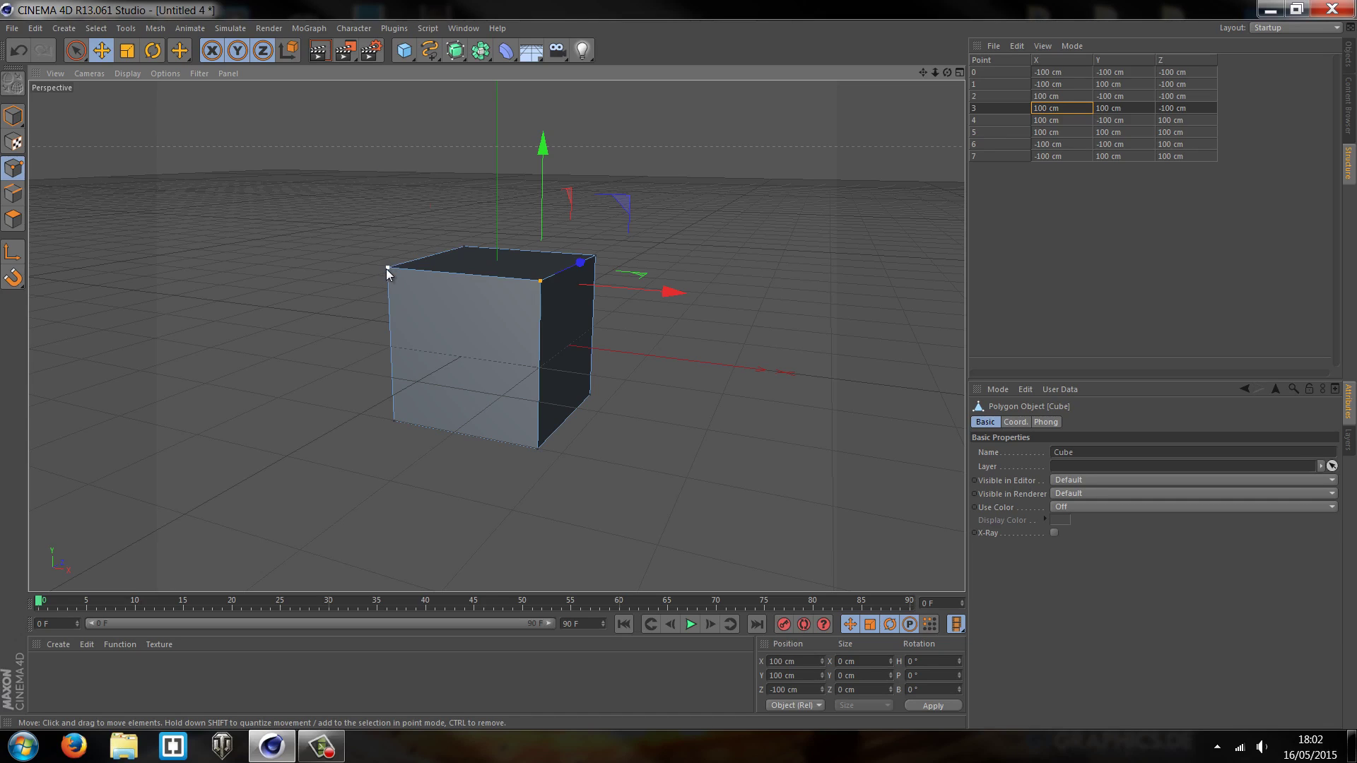
{"action": "left_click", "coordinate": [537, 449]}
{"action": "left_click", "coordinate": [393, 422]}
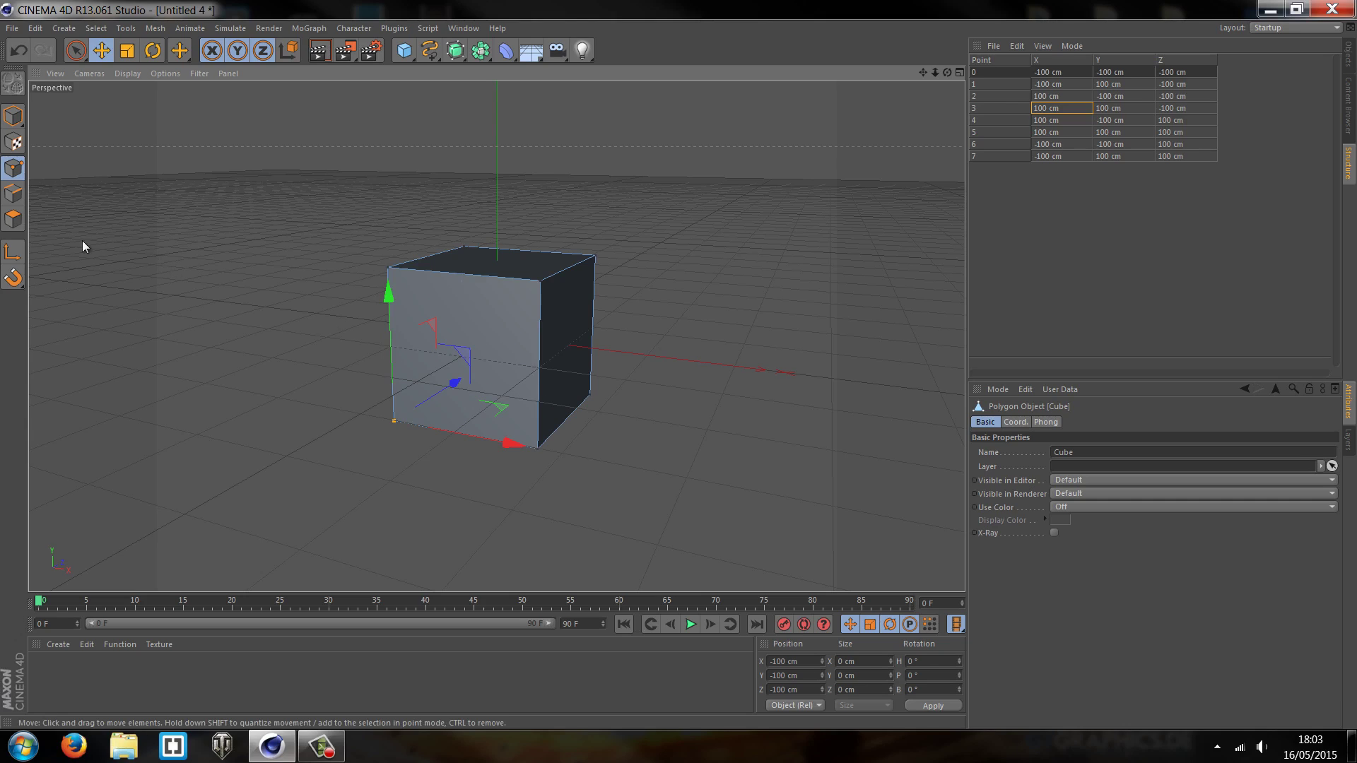
In Edges mode, select the top front, bottom front and bottom-left edges and move the bottom edge.
{"action": "left_click", "coordinate": [13, 194]}
{"action": "left_click", "coordinate": [503, 285]}
{"action": "mouse_move", "coordinate": [674, 367]}
{"action": "left_mouse_down", "text": "alt"}
{"action": "mouse_move", "coordinate": [768, 341]}
{"action": "mouse_move", "coordinate": [678, 366]}
{"action": "left_mouse_up", "text": "alt"}
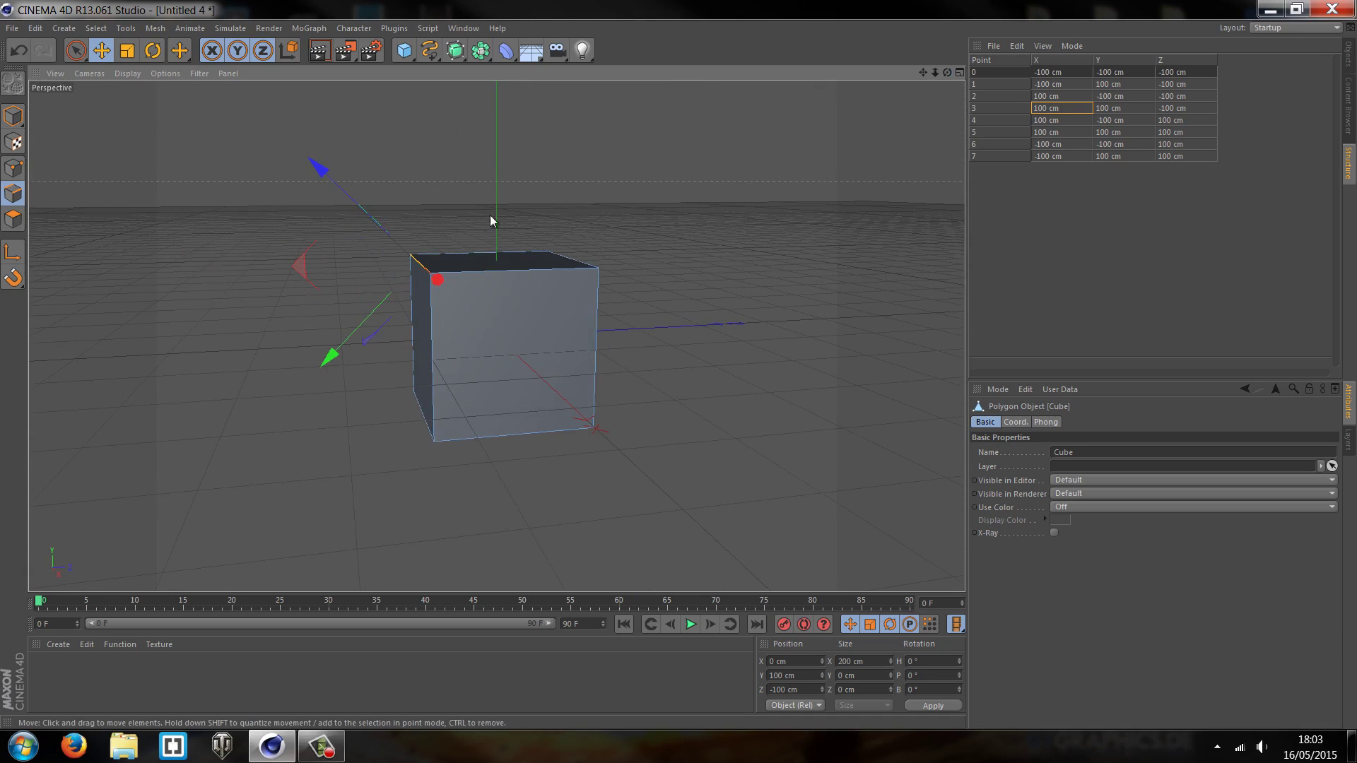
{"action": "left_click", "coordinate": [464, 273]}
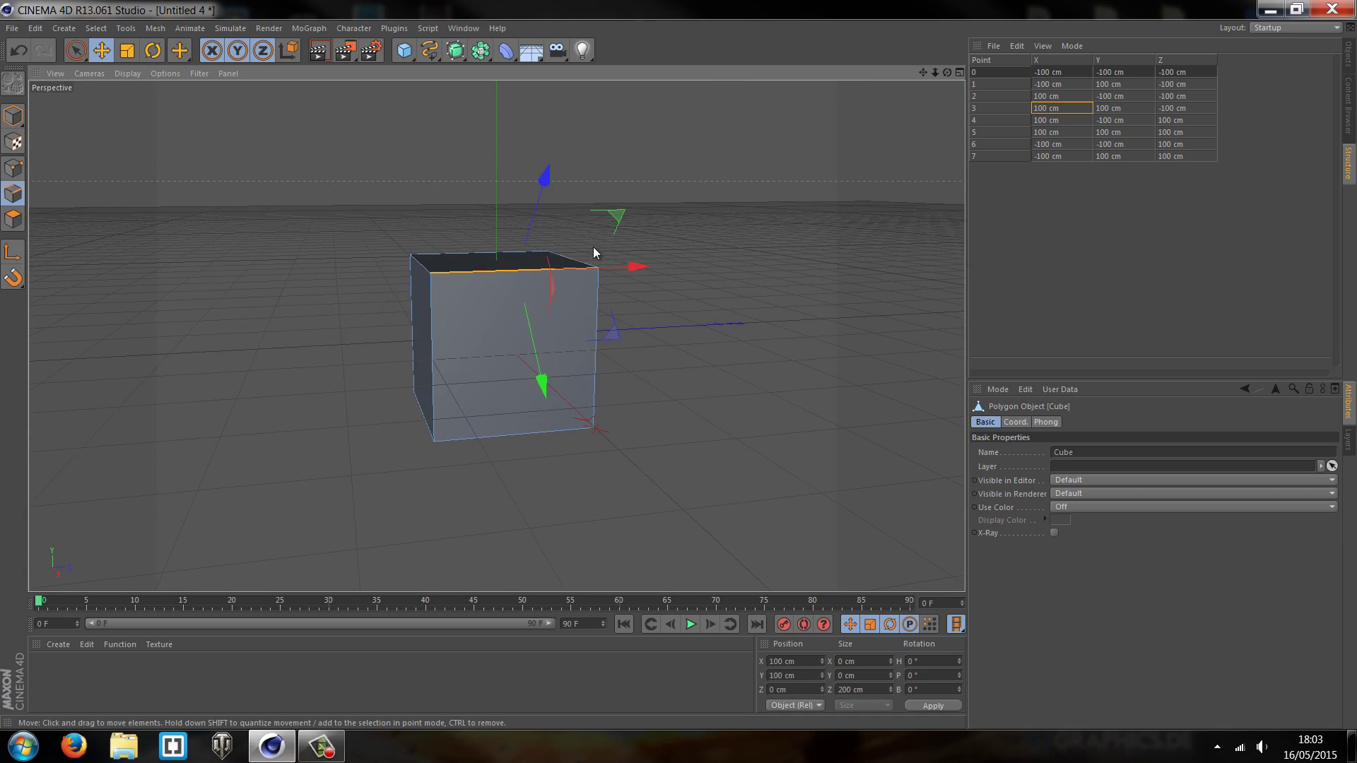
{"action": "left_click", "coordinate": [506, 430]}
{"action": "left_click", "coordinate": [424, 418]}
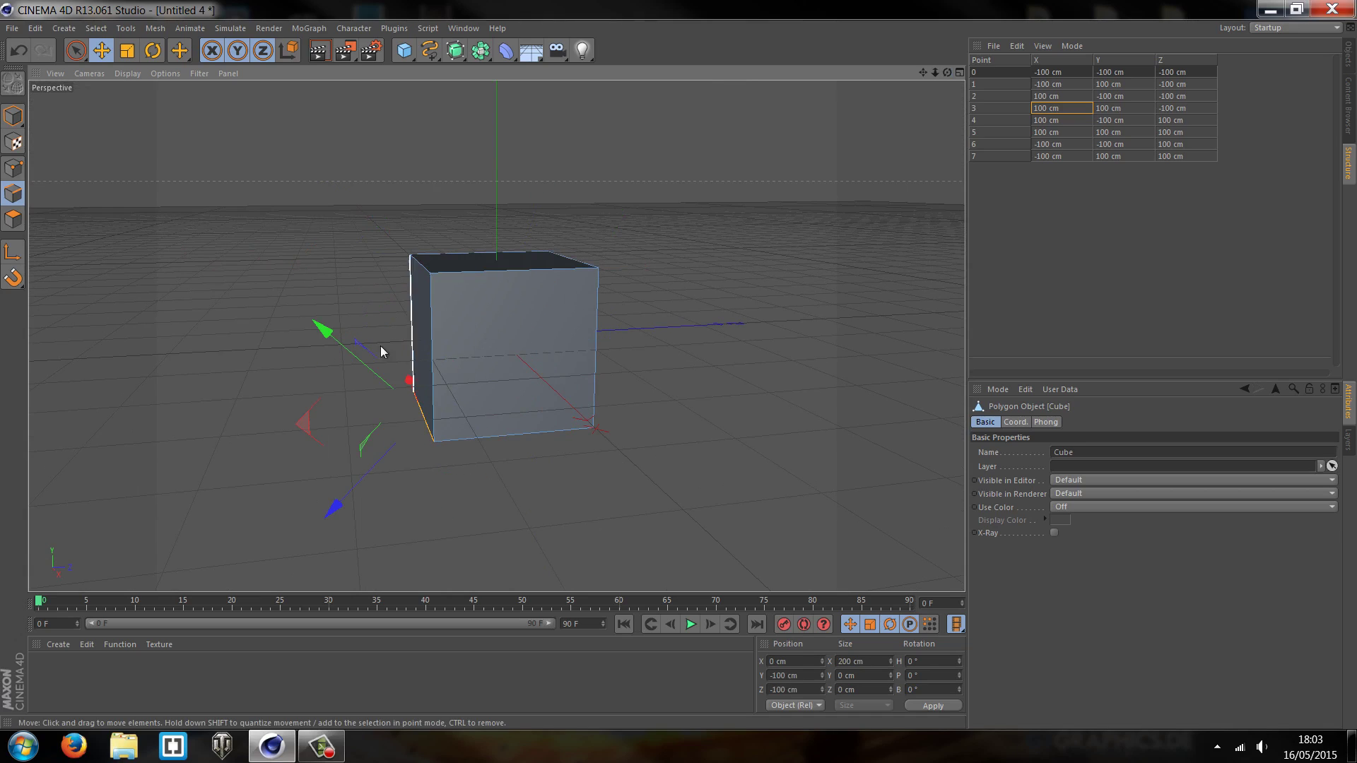
{"action": "mouse_move", "coordinate": [315, 324]}
{"action": "left_mouse_down"}
{"action": "mouse_move", "coordinate": [131, 285]}
{"action": "mouse_move", "coordinate": [413, 345]}
{"action": "mouse_move", "coordinate": [320, 338]}
{"action": "left_mouse_up"}
Rotate the bottom edge, undo the rotation, and select the right vertical edge instead.
{"action": "left_click", "coordinate": [152, 51]}
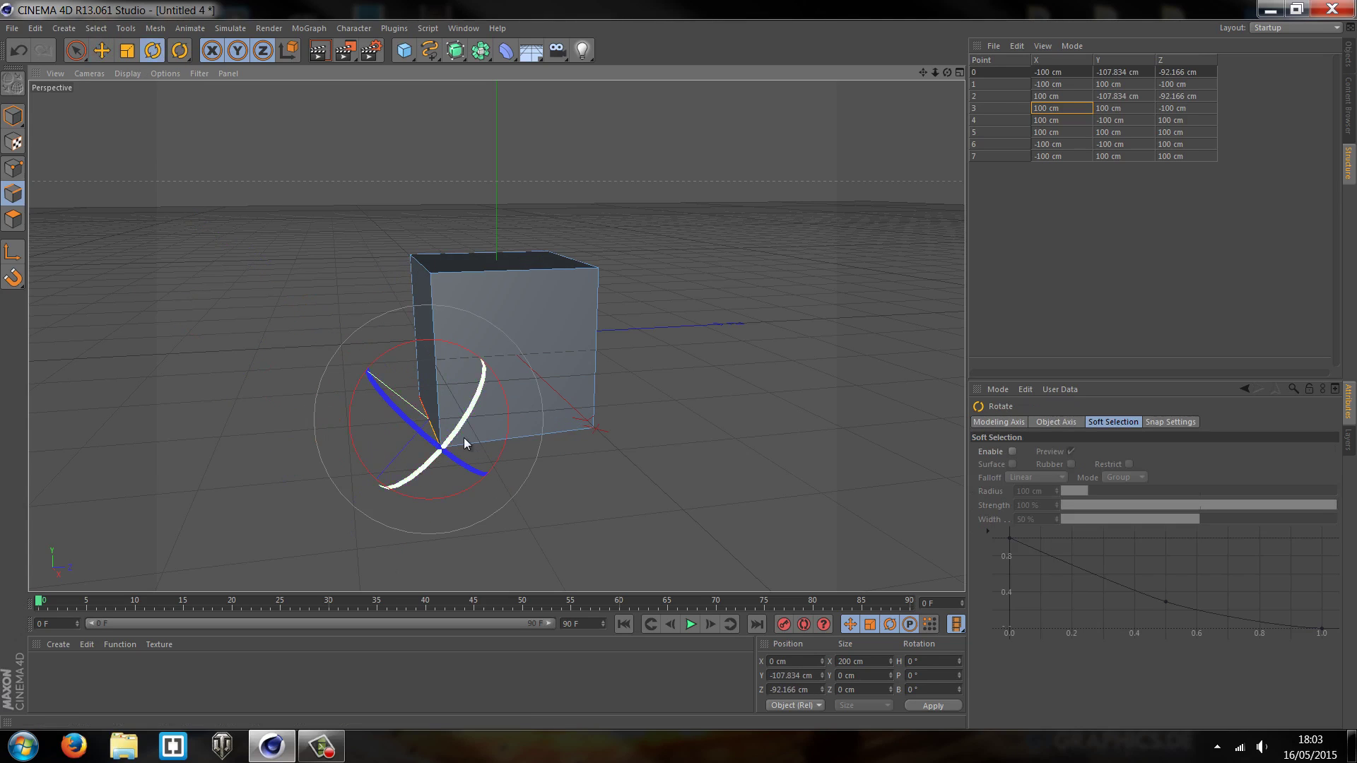
{"action": "left_click_drag", "start_coordinate": [533, 361], "coordinate": [539, 354]}
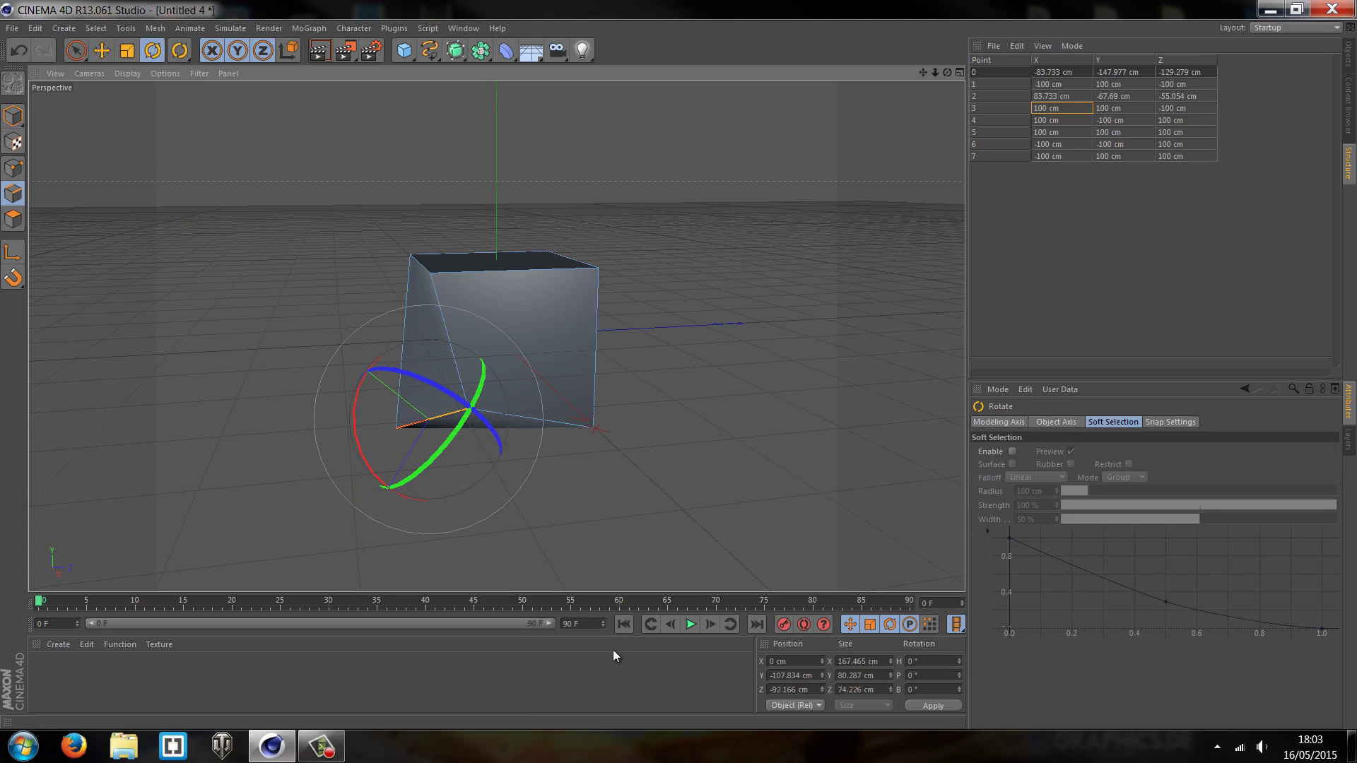
{"action": "key", "text": "ctrl+z"}
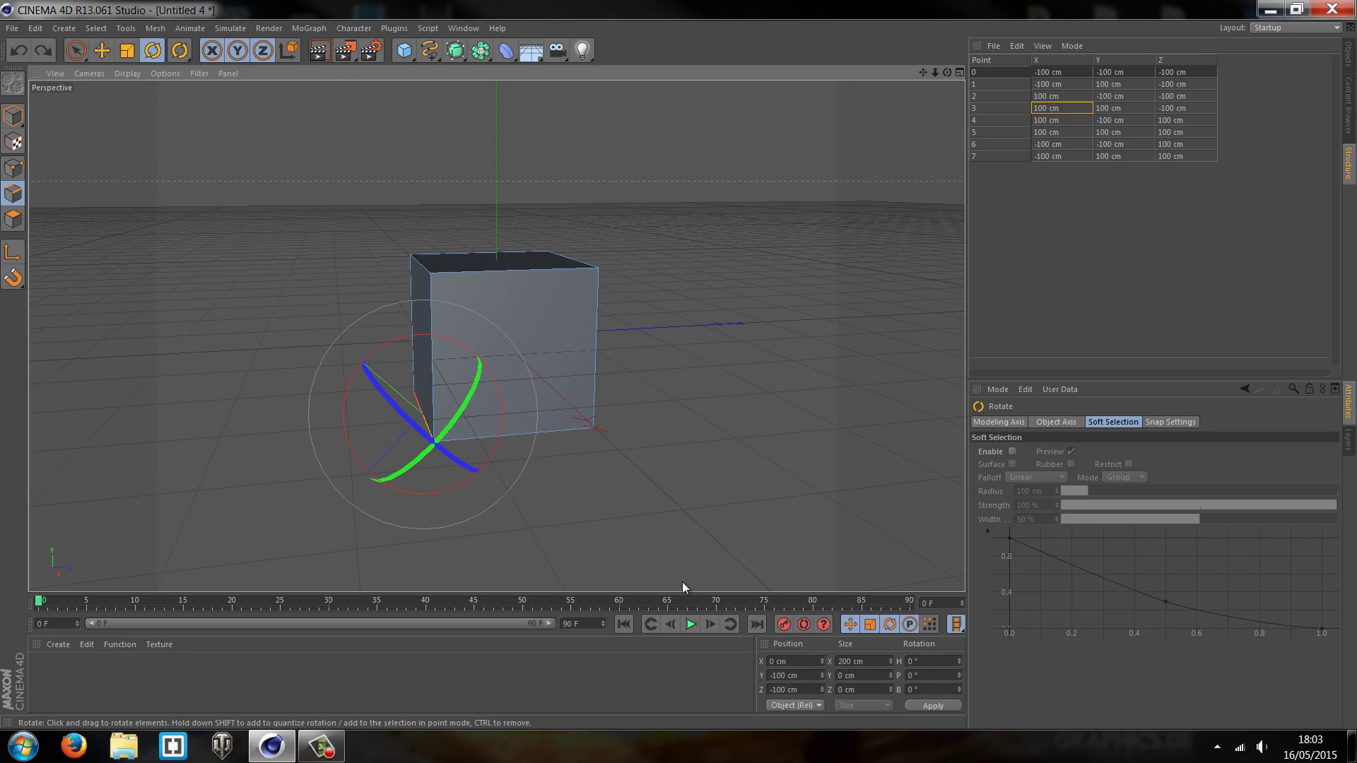
{"action": "left_click", "coordinate": [765, 452]}
{"action": "left_click", "coordinate": [594, 413]}
In Polygons mode, select the cube's front face, then its left face.
{"action": "left_click", "coordinate": [22, 222]}
{"action": "left_click", "coordinate": [454, 339]}
{"action": "left_click_drag", "start_coordinate": [681, 372], "coordinate": [478, 175], "text": "alt"}
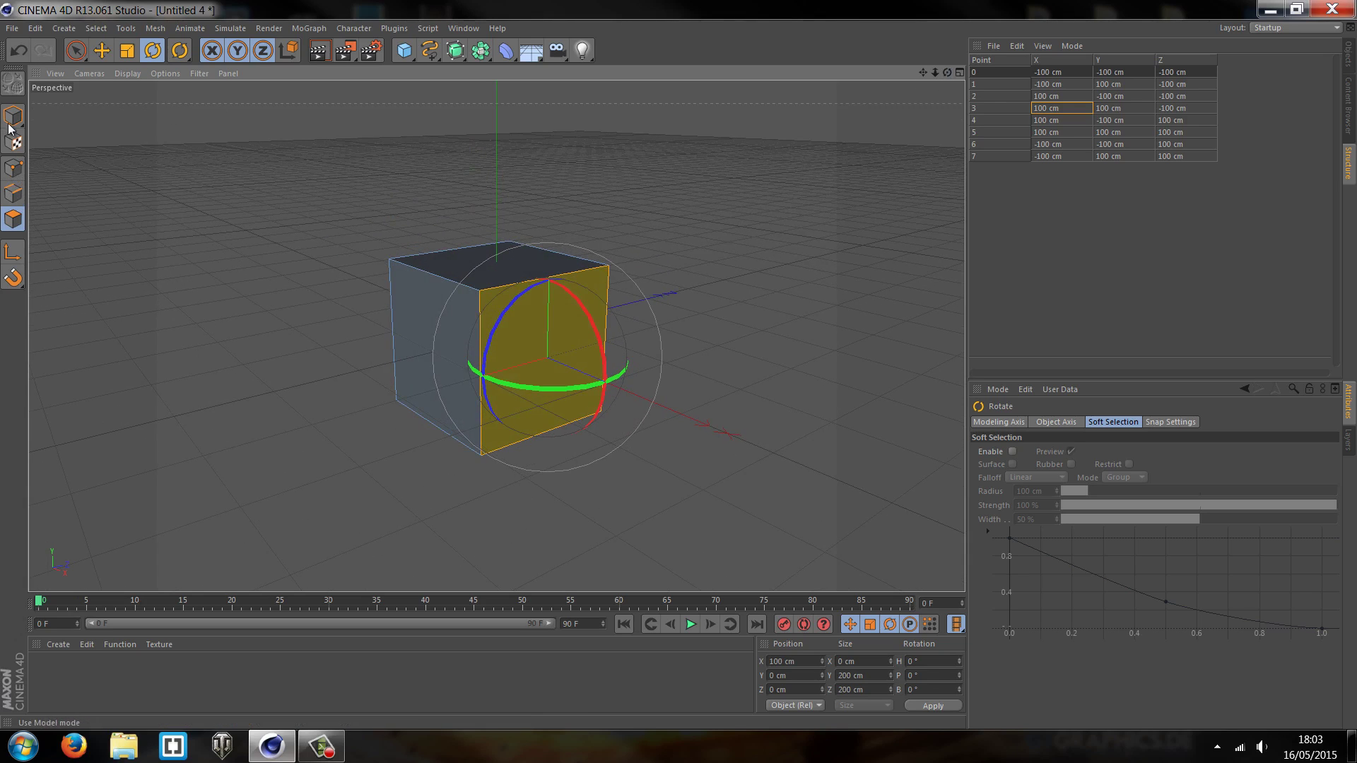
{"action": "left_click", "coordinate": [438, 346]}
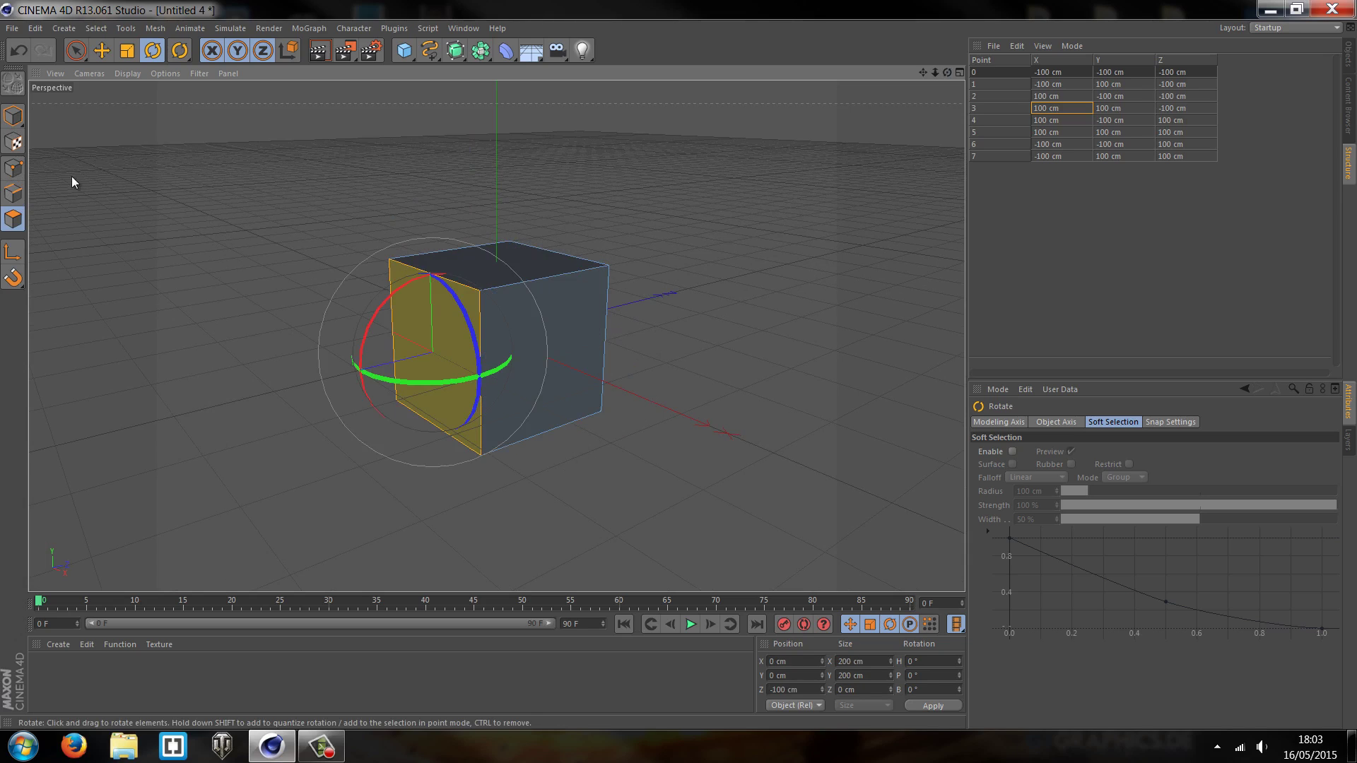
Select the bottom front and top front edges and move them along X and Z.
{"action": "left_click", "coordinate": [14, 197]}
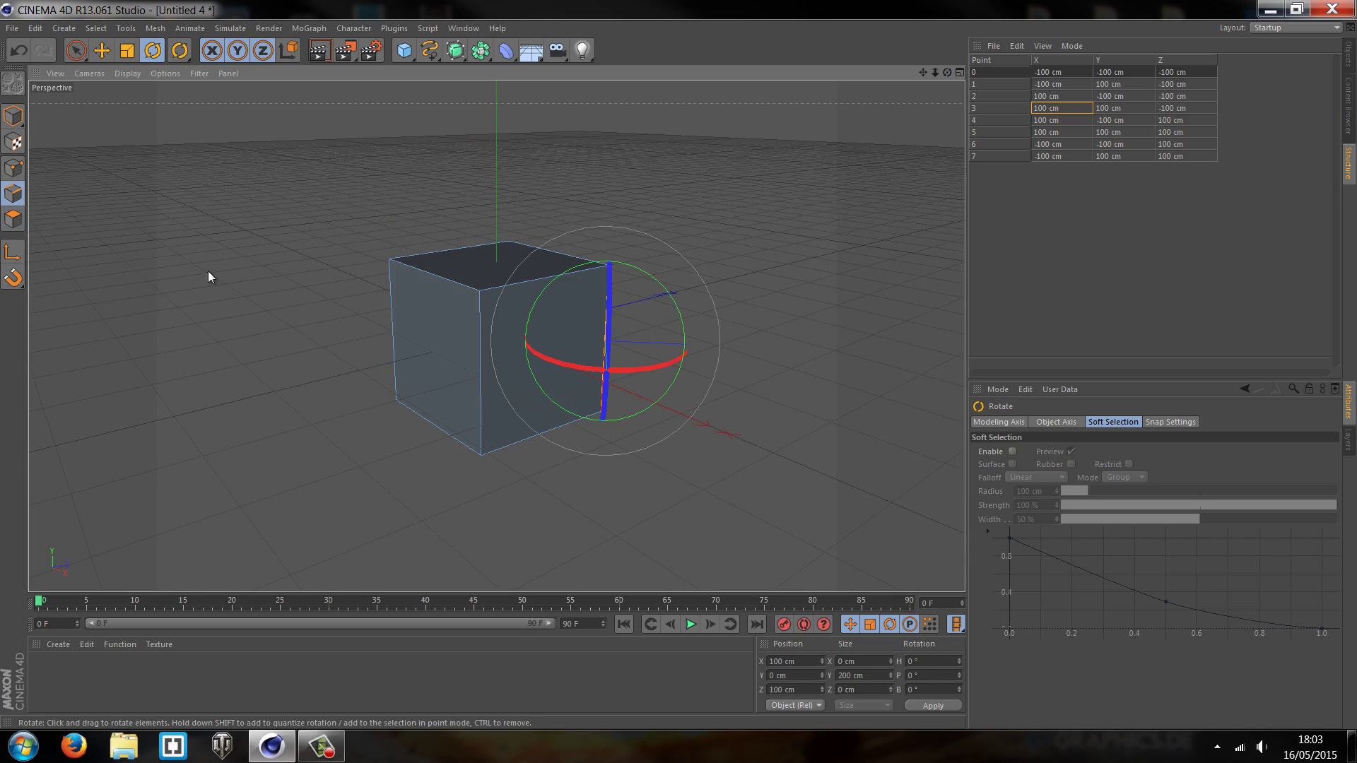
{"action": "left_click", "coordinate": [464, 428]}
{"action": "left_click", "coordinate": [453, 286], "text": "shift"}
{"action": "key", "text": "e"}
{"action": "left_click_drag", "start_coordinate": [489, 346], "coordinate": [403, 92]}
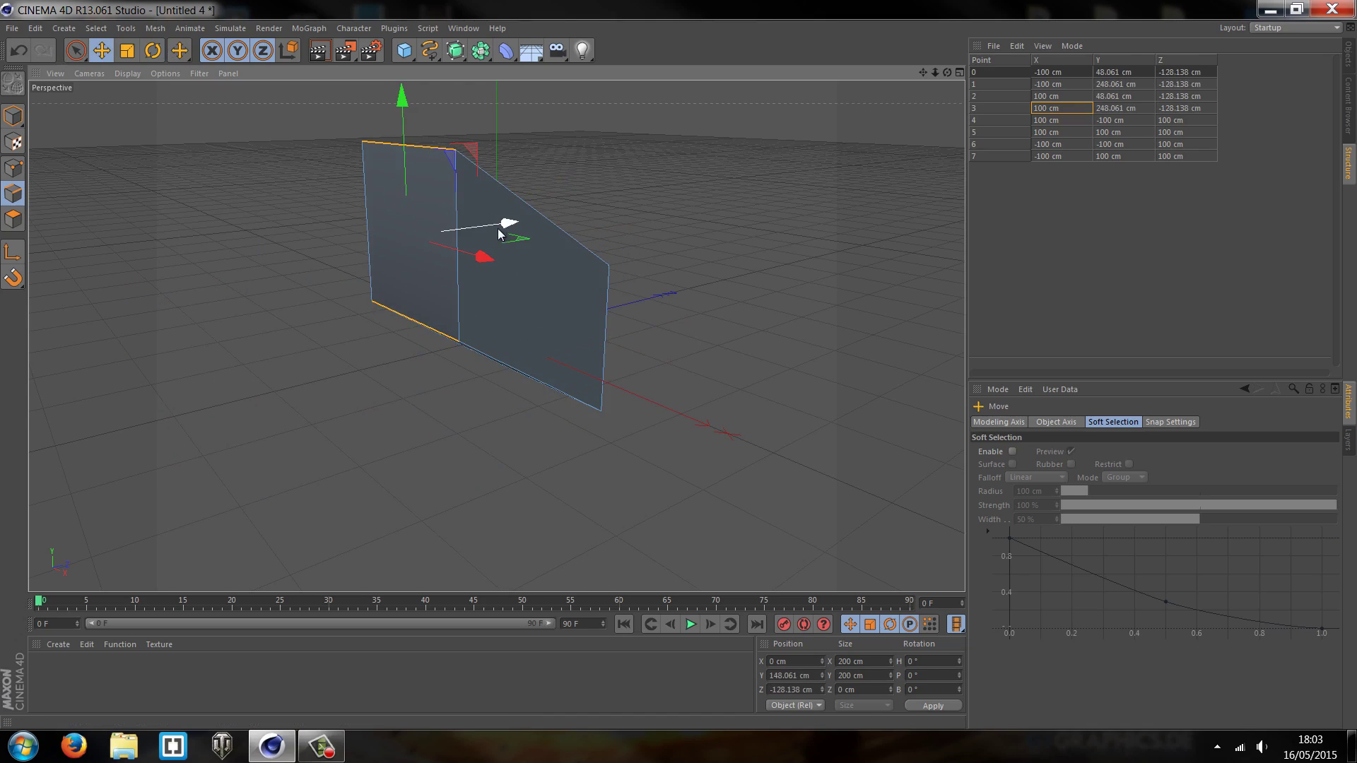
{"action": "left_click_drag", "start_coordinate": [505, 223], "coordinate": [463, 258]}
Undo the edge rotation and the earlier edge moves, then clear the edge selection.
{"action": "left_click", "coordinate": [153, 51]}
{"action": "key", "text": "ctrl+z"}
{"action": "key", "text": "ctrl+z"}
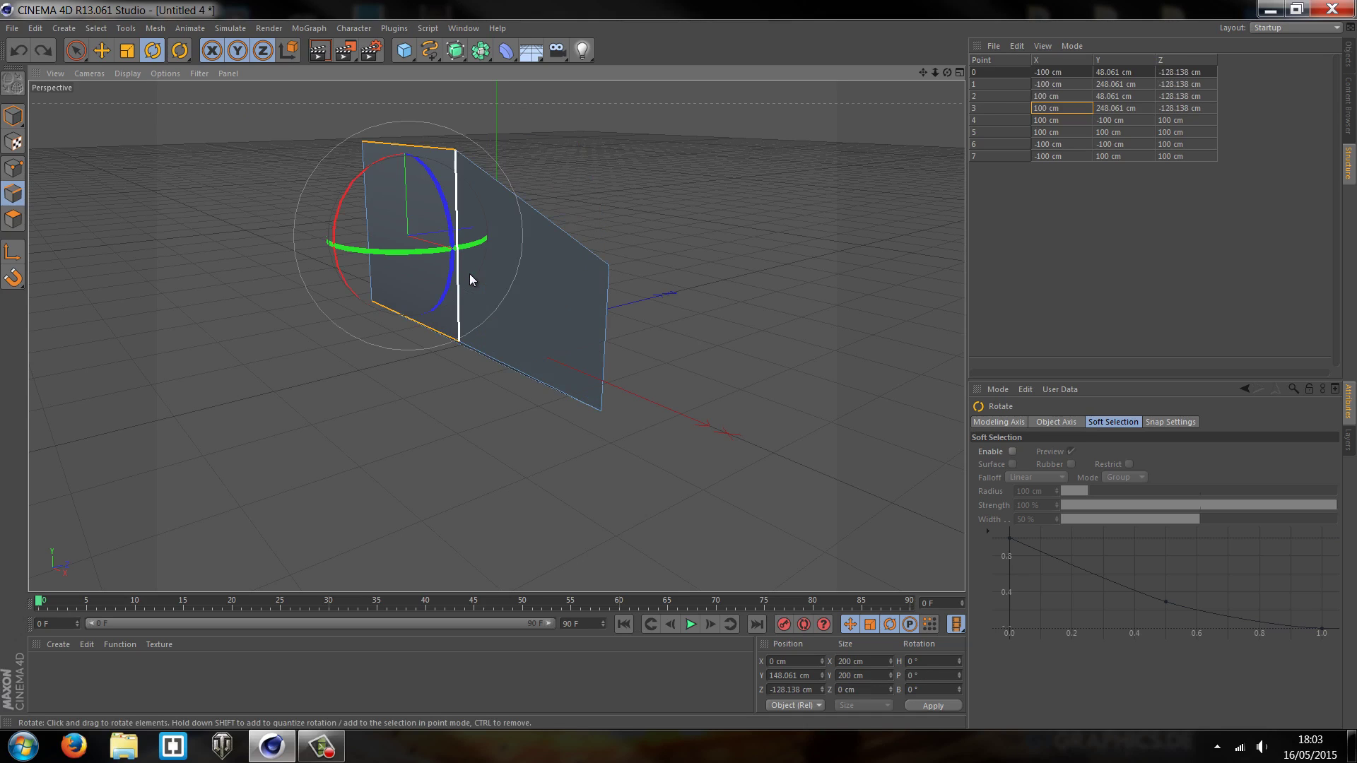
{"action": "key", "text": "ctrl+z"}
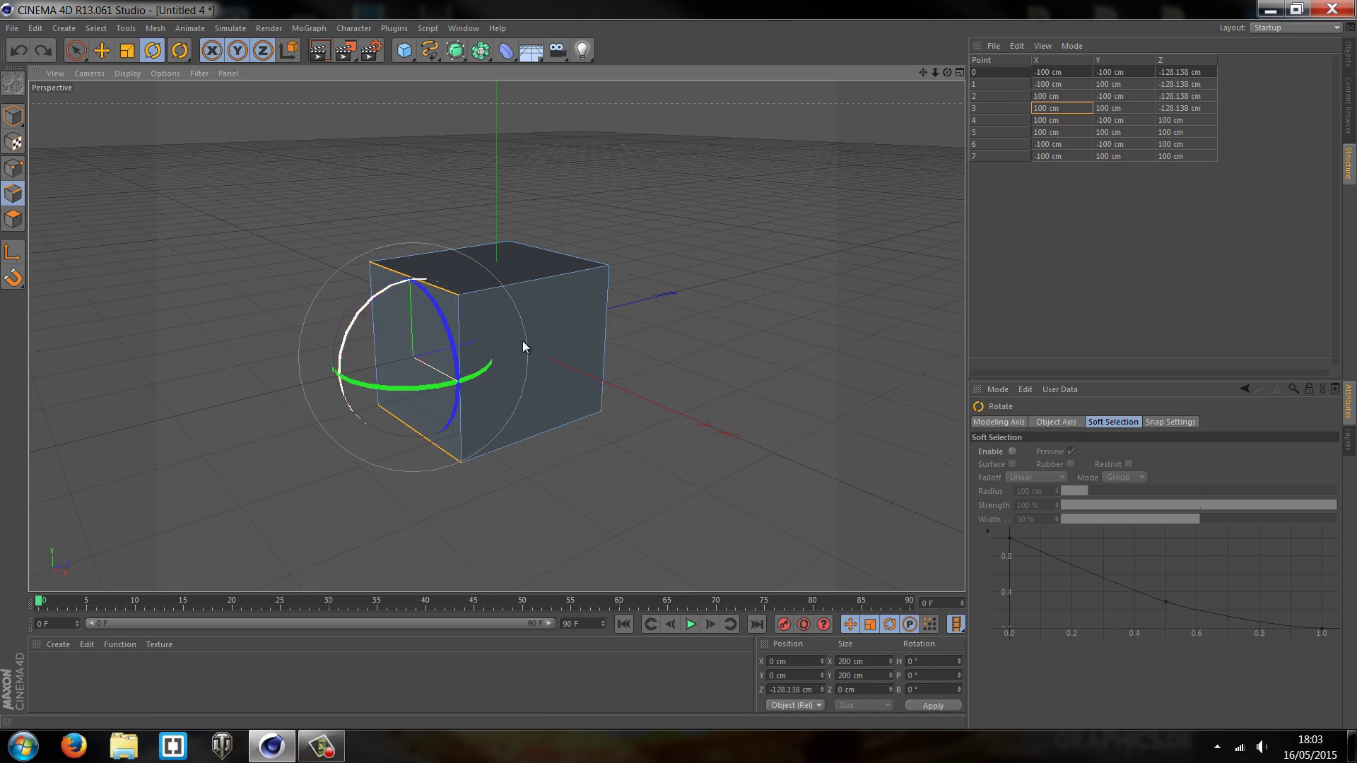
{"action": "left_click", "coordinate": [717, 373]}
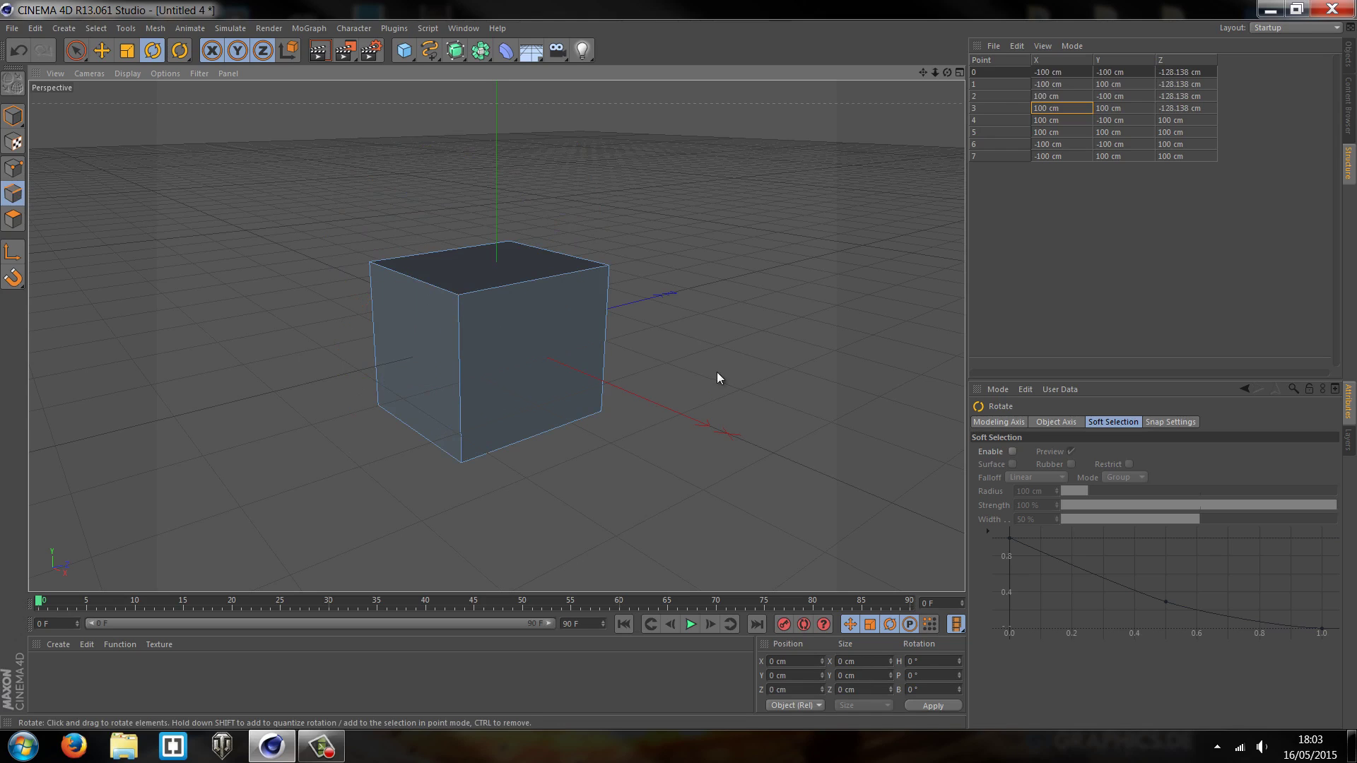
Select the front vertical, top front, left vertical and top-left edges of the cube.
{"action": "left_click", "coordinate": [493, 335]}
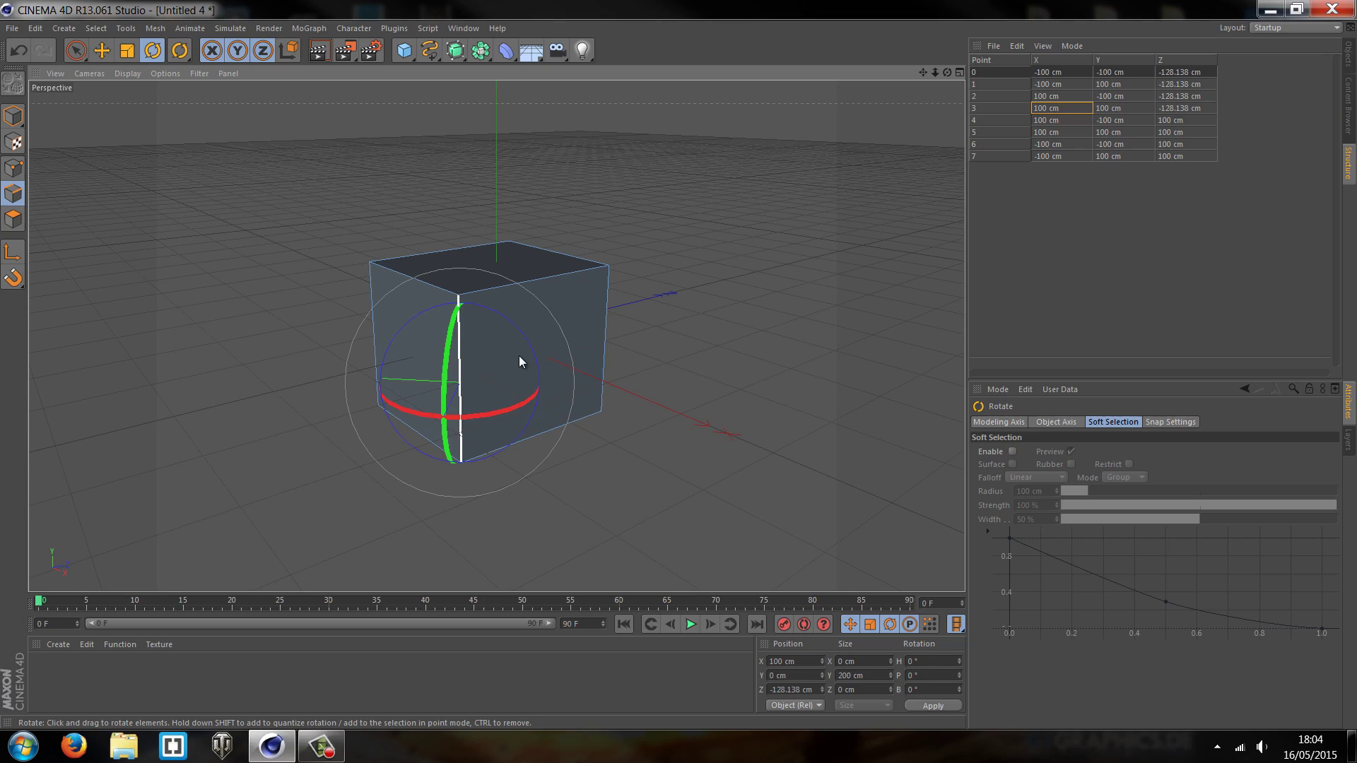
{"action": "left_click", "coordinate": [425, 281]}
{"action": "left_click", "coordinate": [374, 297]}
{"action": "left_click", "coordinate": [463, 342]}
{"action": "left_click", "coordinate": [417, 297]}
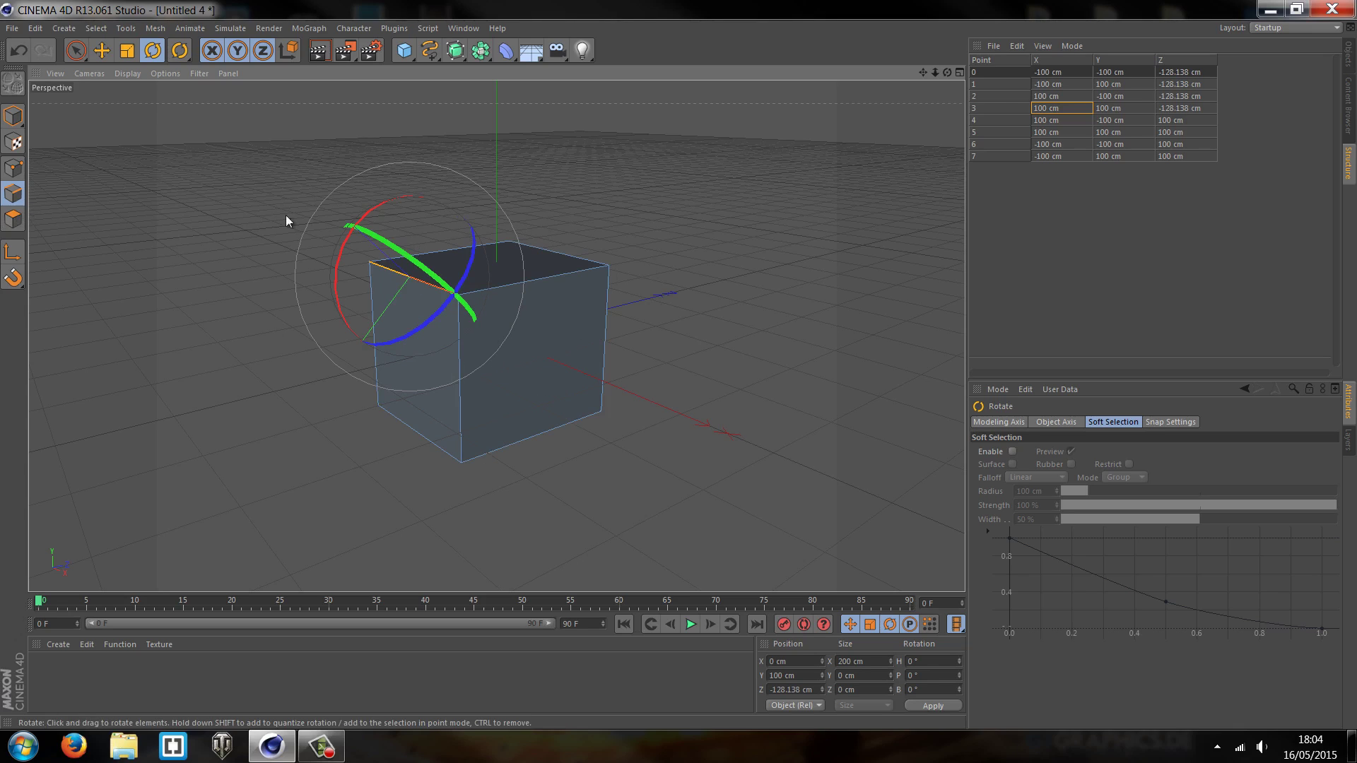
Add all four top edges to the selection and extrude them outward by 50.1 cm.
{"action": "left_click", "coordinate": [460, 250], "text": "shift"}
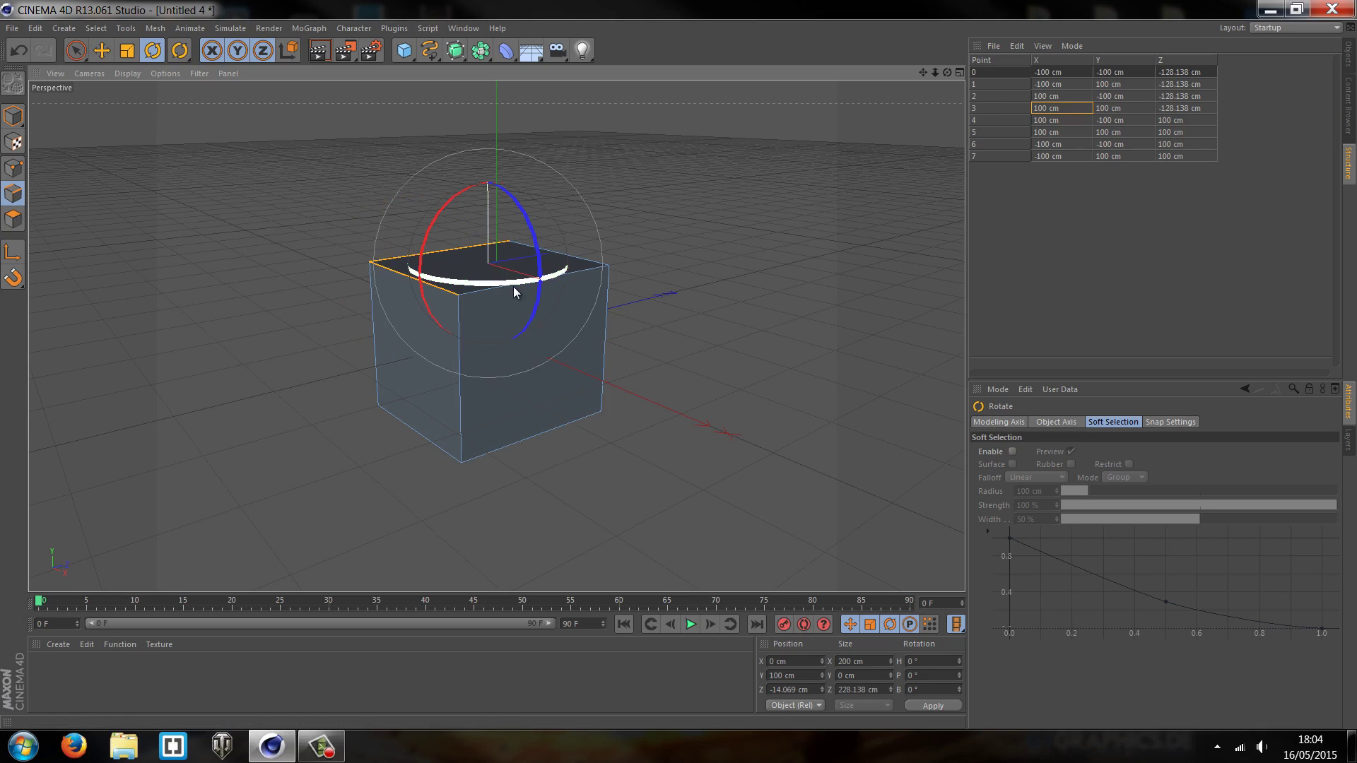
{"action": "left_click", "coordinate": [599, 262], "text": "shift"}
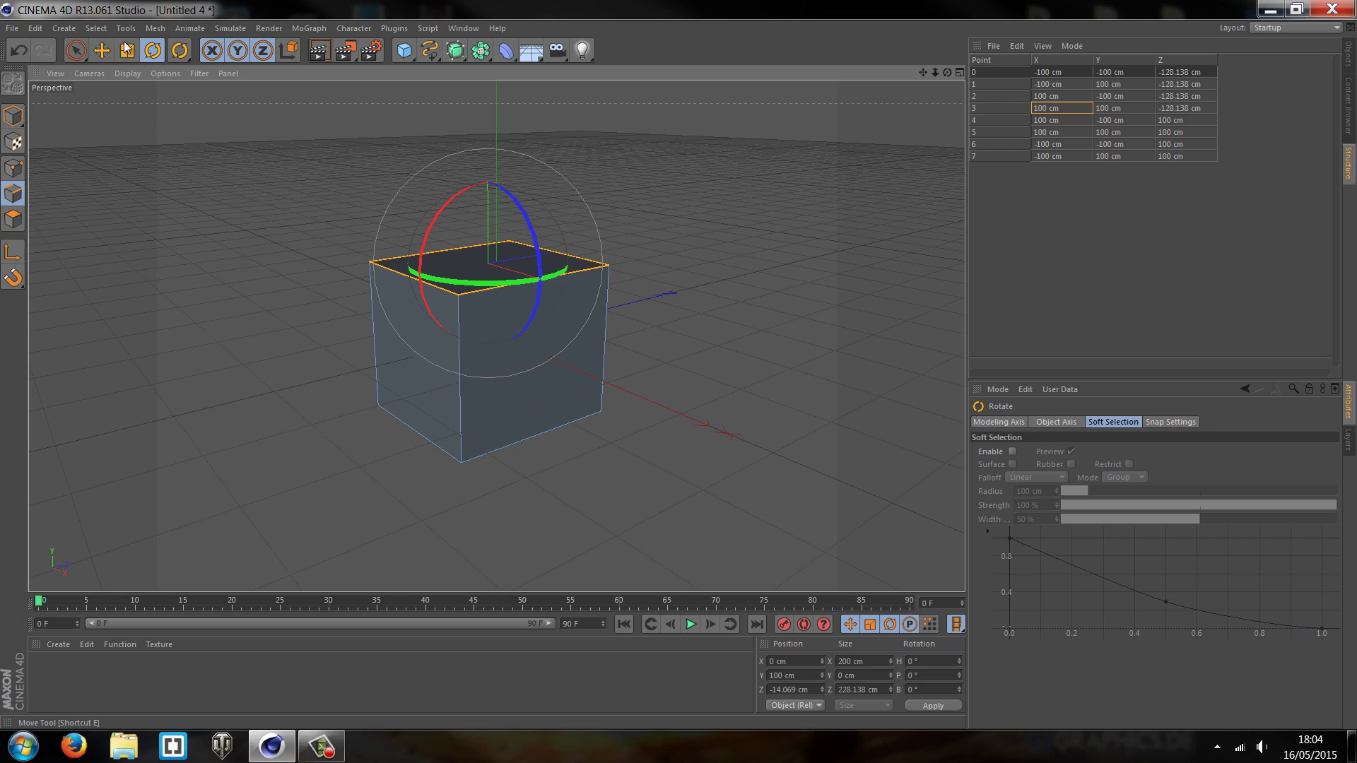
{"action": "left_click", "coordinate": [106, 53]}
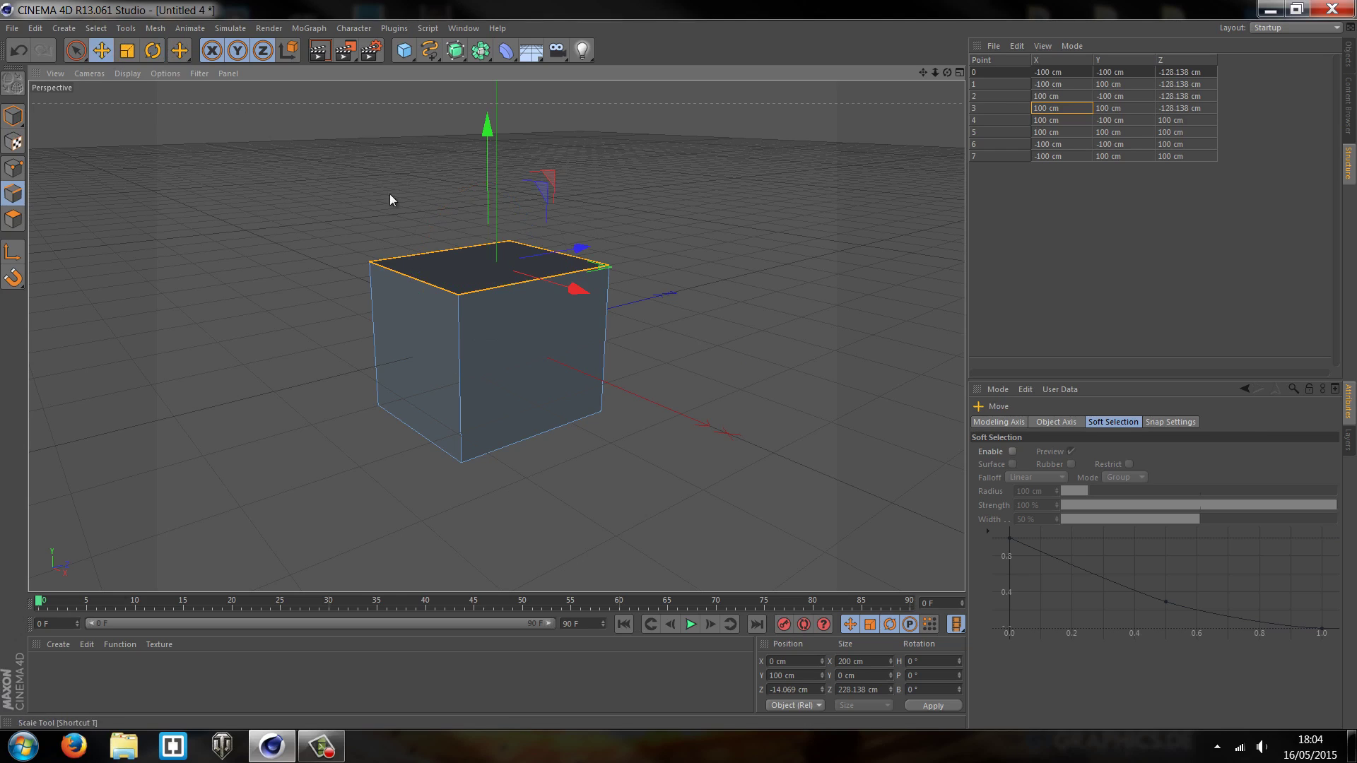
{"action": "right_click", "coordinate": [516, 405]}
{"action": "key", "text": "d"}
{"action": "left_click_drag", "start_coordinate": [515, 405], "coordinate": [677, 364]}
Raise the extruded edges to Y 138.36 cm, then deselect all edges and orbit.
{"action": "mouse_move", "coordinate": [487, 130]}
{"action": "left_mouse_down"}
{"action": "mouse_move", "coordinate": [486, 71]}
{"action": "mouse_move", "coordinate": [486, 104]}
{"action": "left_mouse_up"}
{"action": "scroll", "coordinate": [509, 158], "scroll_direction": "up", "scroll_amount": 3}
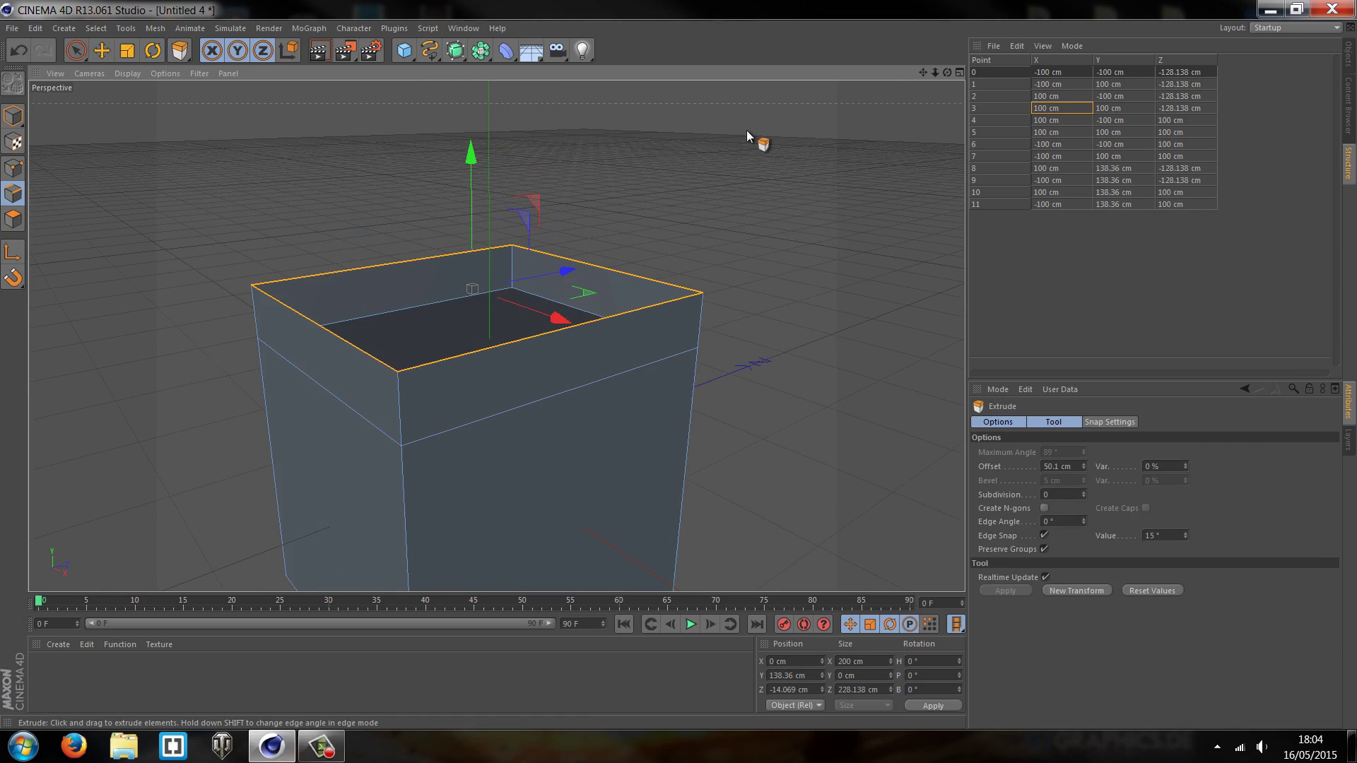
{"action": "left_click_drag", "start_coordinate": [947, 72], "coordinate": [583, 441]}
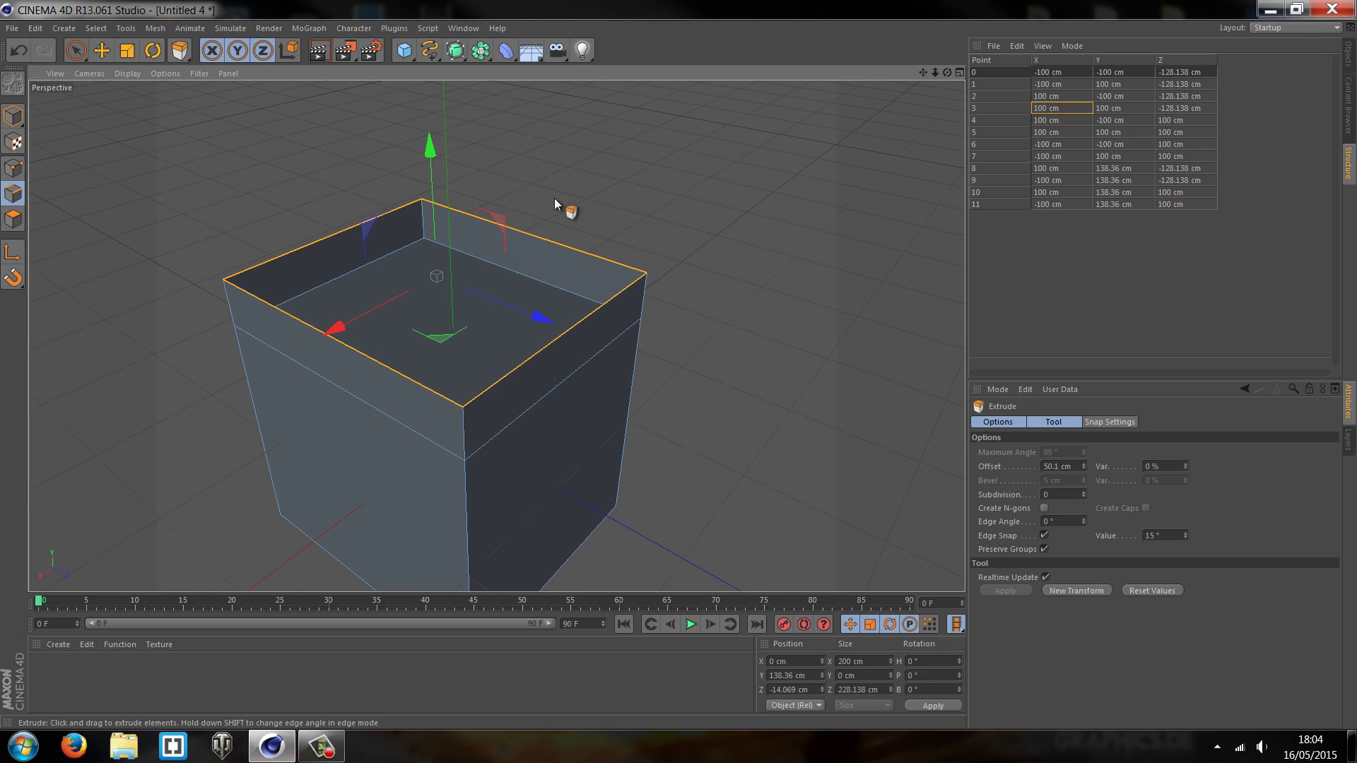
{"action": "key", "text": "ctrl+shift+a"}
{"action": "left_click_drag", "start_coordinate": [947, 72], "coordinate": [677, 364]}
Extrude the top front edge into a sloping flap with new points at X −186.422, Y 105.217 cm.
{"action": "left_click", "coordinate": [633, 352]}
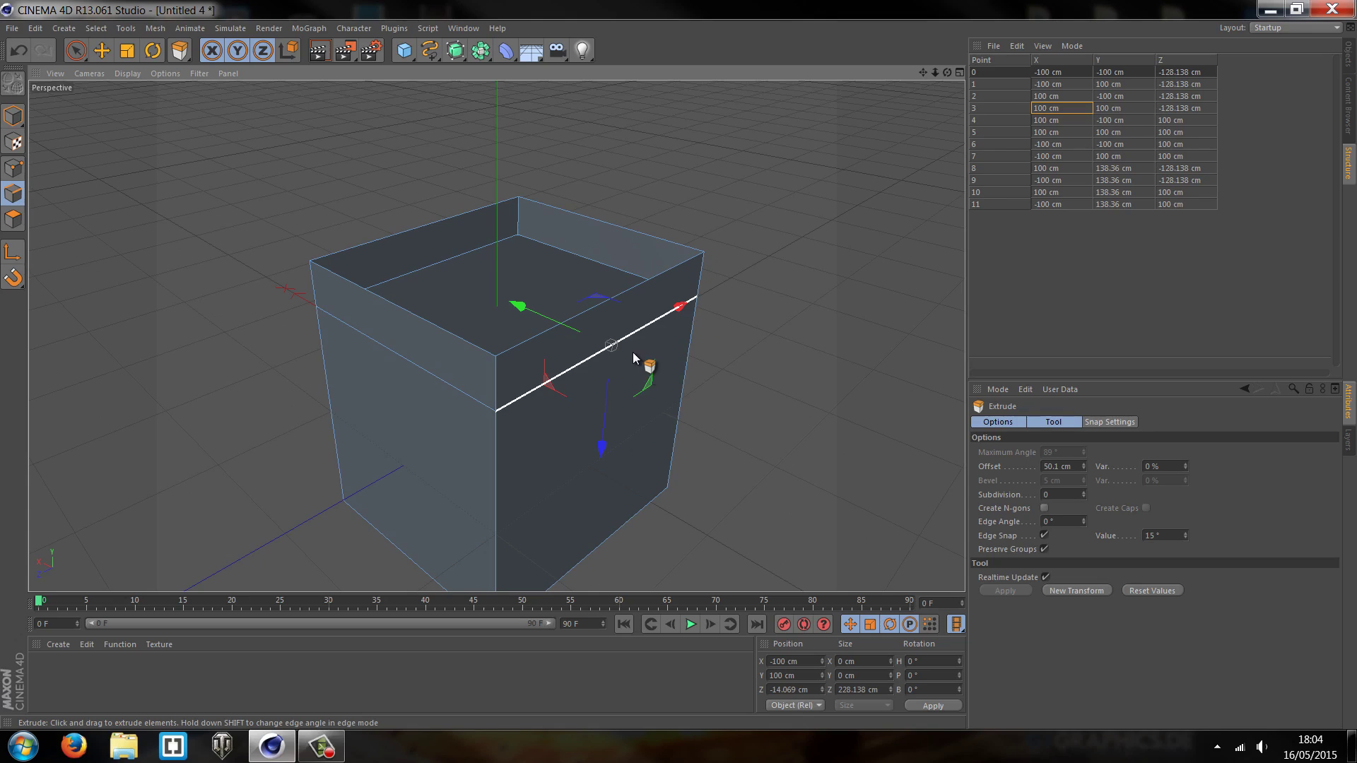
{"action": "right_click", "coordinate": [780, 483]}
{"action": "key", "text": "Escape"}
{"action": "left_click_drag", "start_coordinate": [778, 487], "coordinate": [678, 364]}
{"action": "left_click_drag", "start_coordinate": [509, 342], "coordinate": [645, 387]}
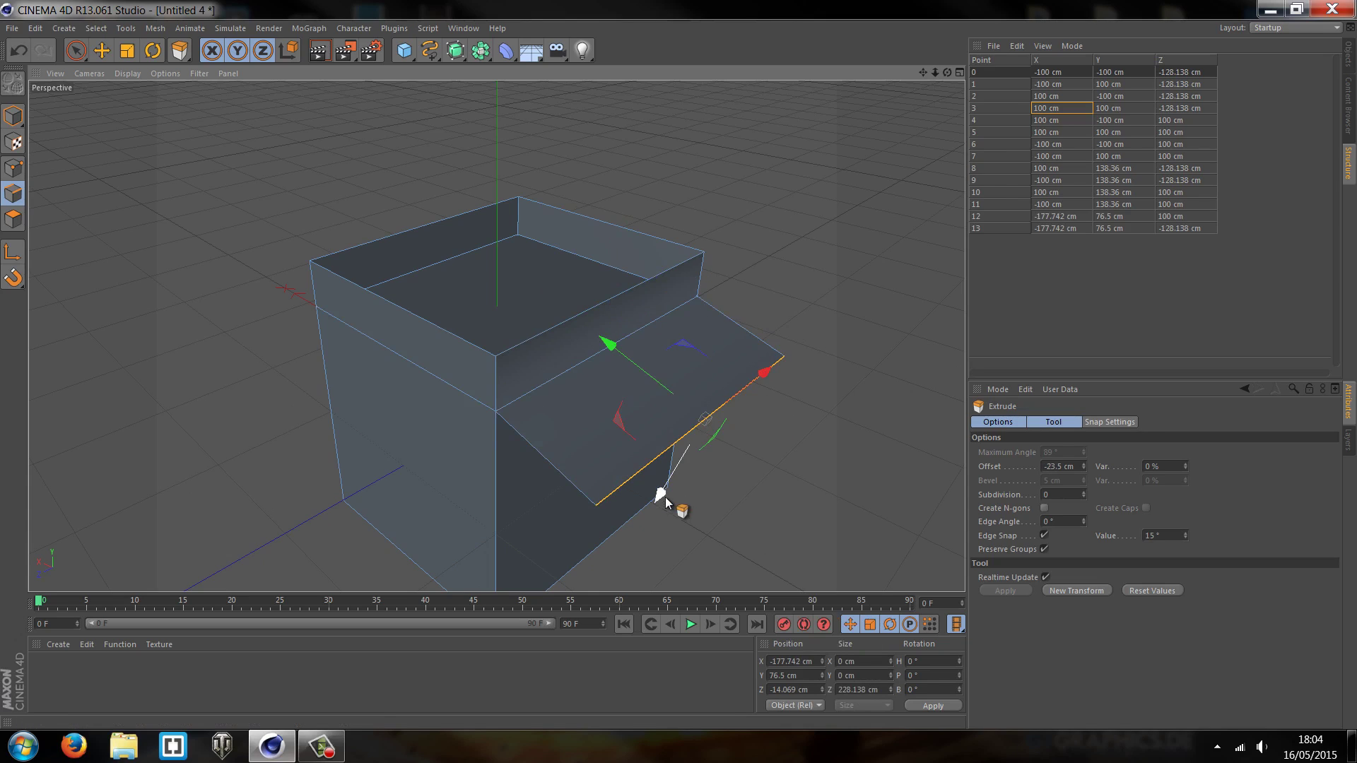
{"action": "left_click_drag", "start_coordinate": [660, 485], "coordinate": [677, 473]}
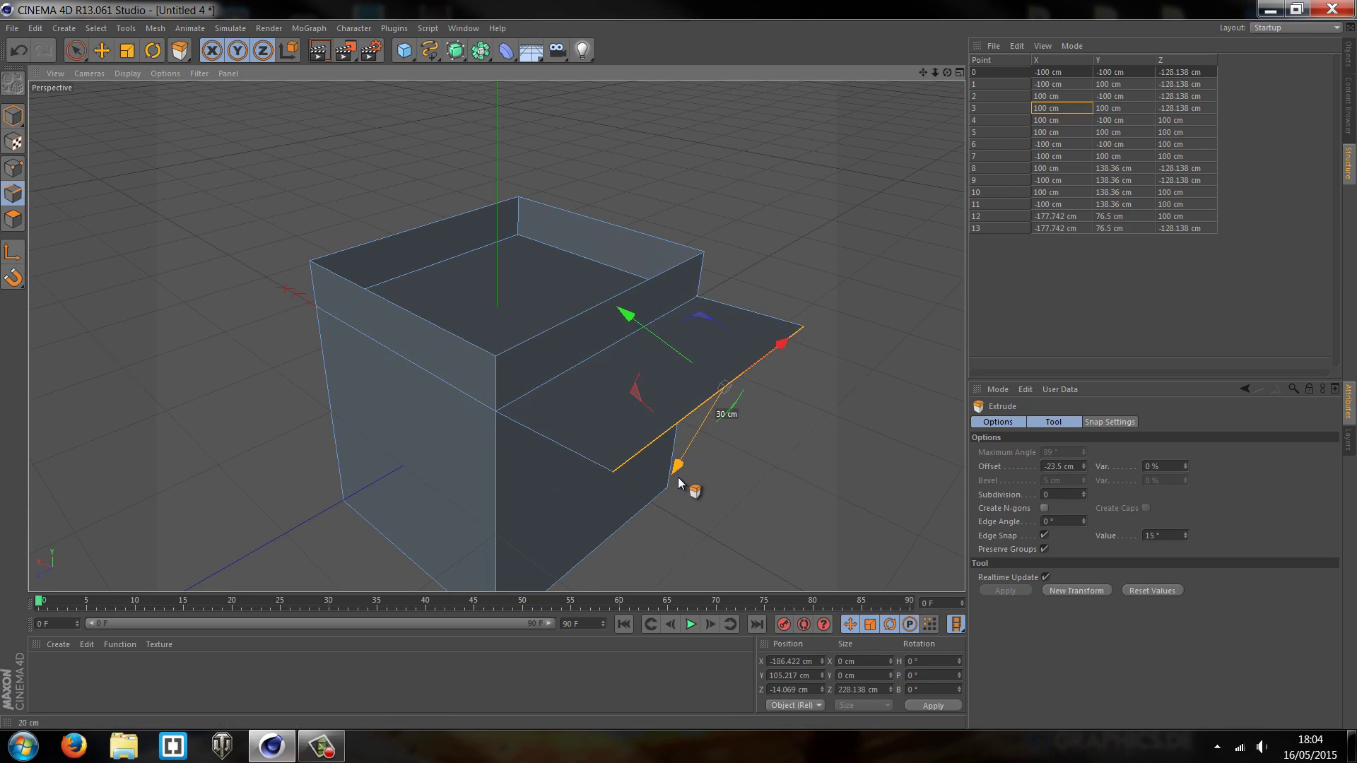
{"action": "left_click_drag", "start_coordinate": [677, 477], "coordinate": [678, 479]}
{"action": "left_click_drag", "start_coordinate": [947, 73], "coordinate": [729, 355]}
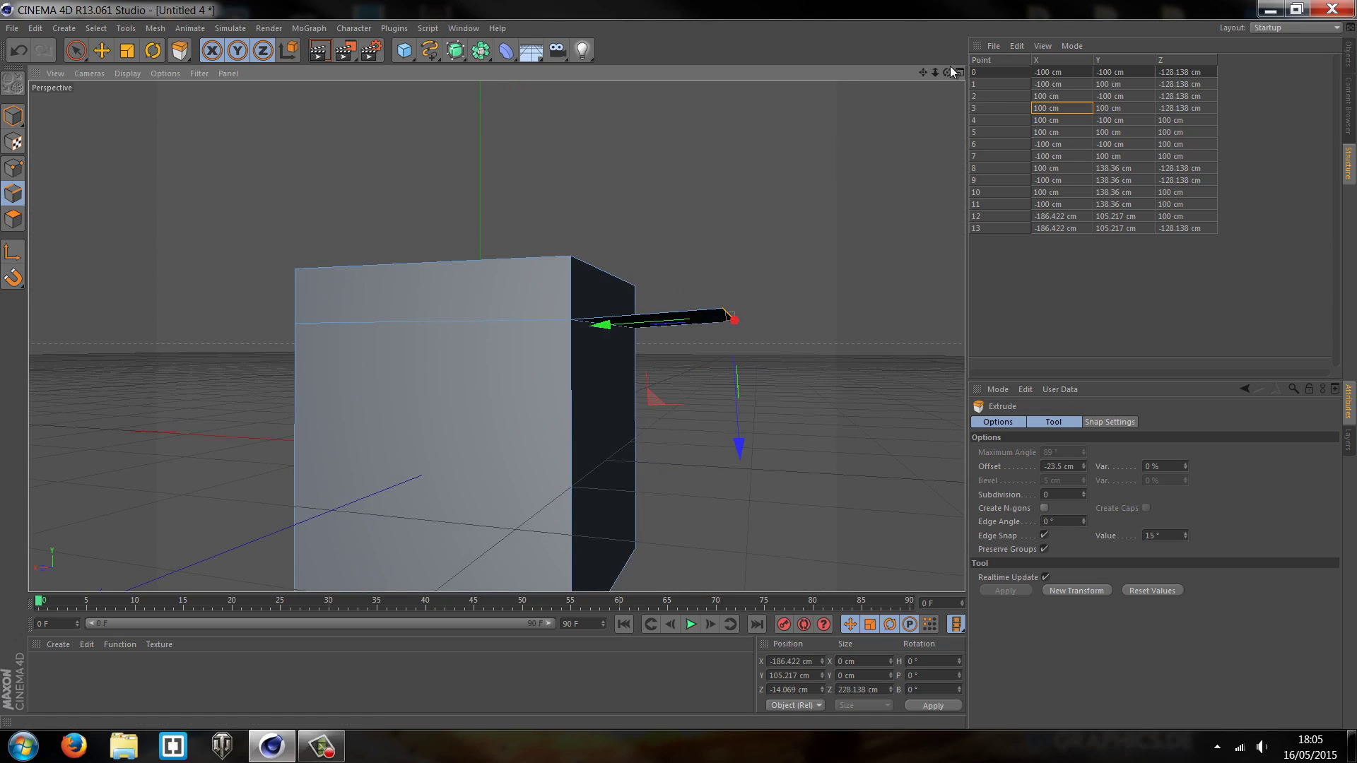
{"action": "left_click_drag", "start_coordinate": [947, 72], "coordinate": [354, 342]}
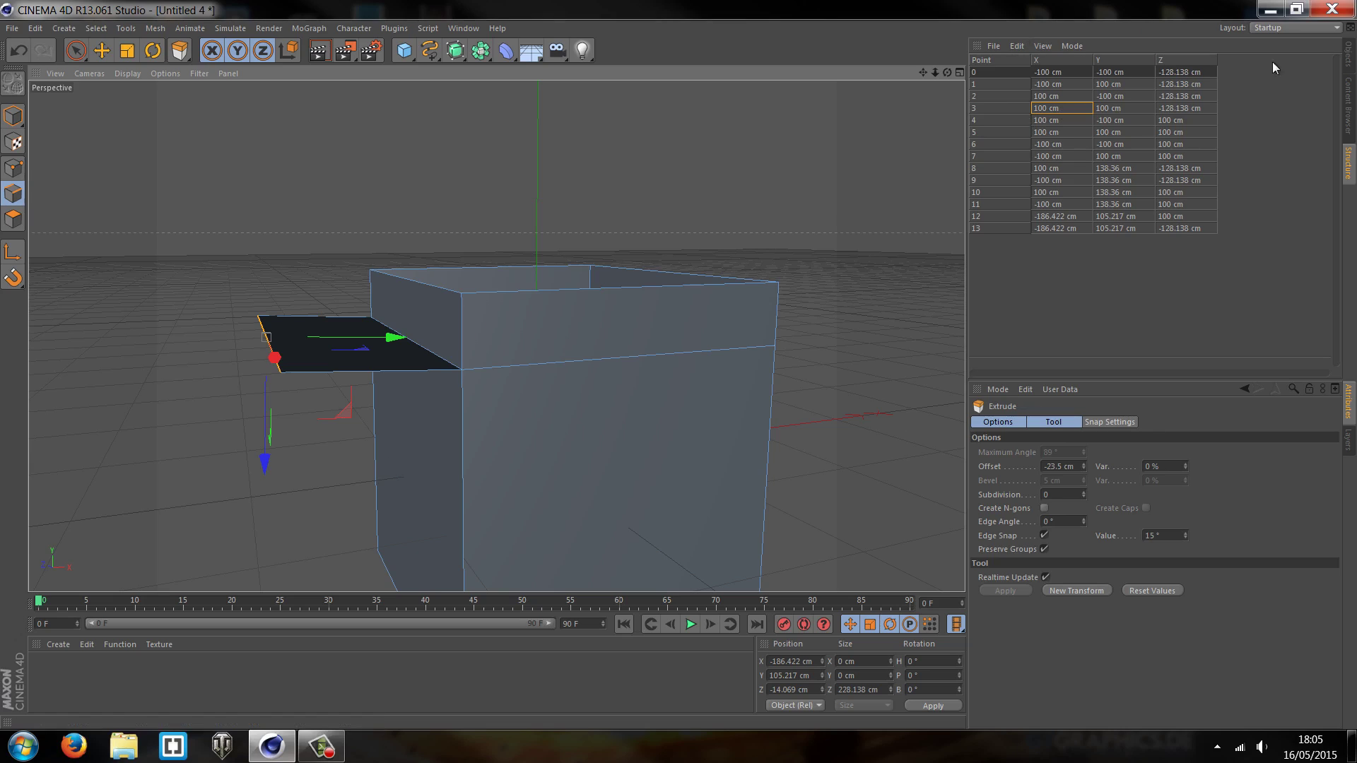
Undo the edge extrusion in the Objects manager, restoring the closed box with its top at Y 100 cm.
{"action": "left_click", "coordinate": [1348, 62]}
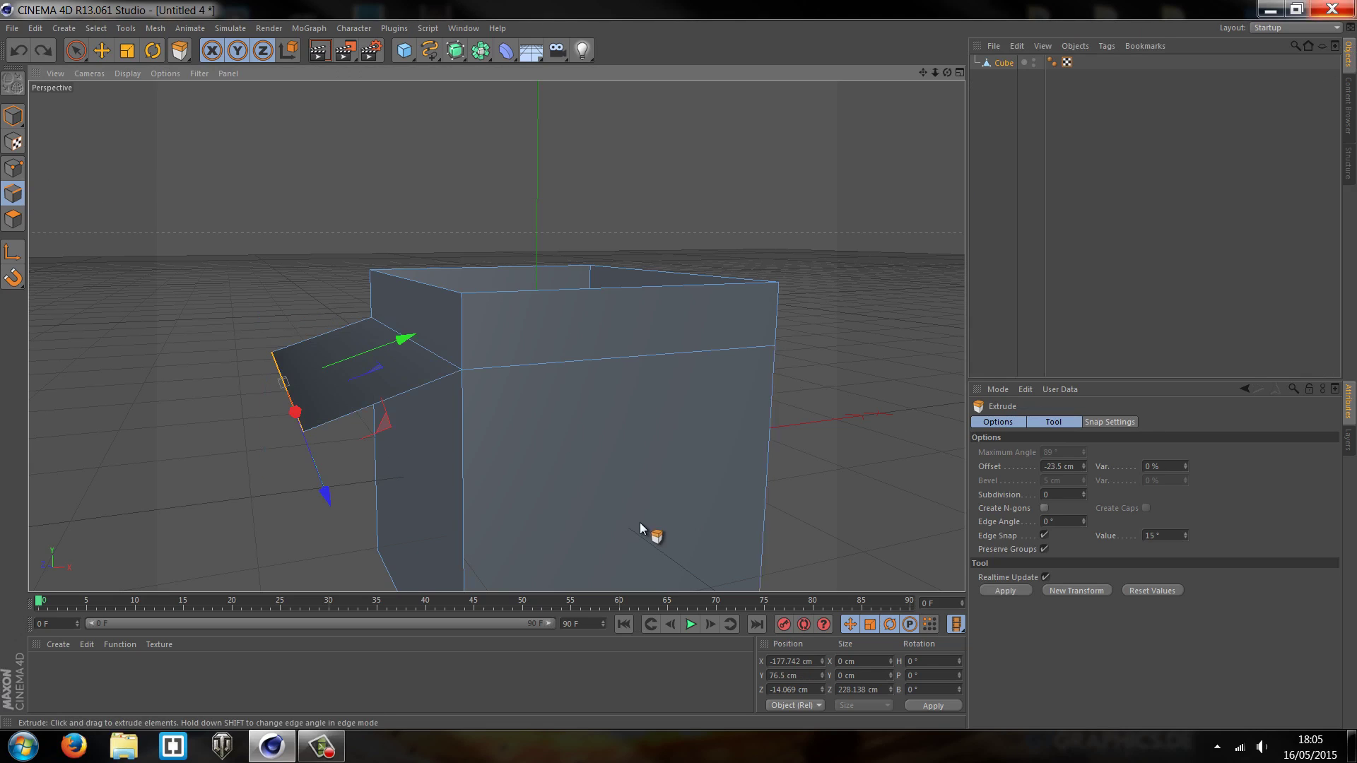
{"action": "key", "text": "ctrl+z"}
{"action": "key", "text": "ctrl+z"}
{"action": "key", "text": "ctrl+z"}
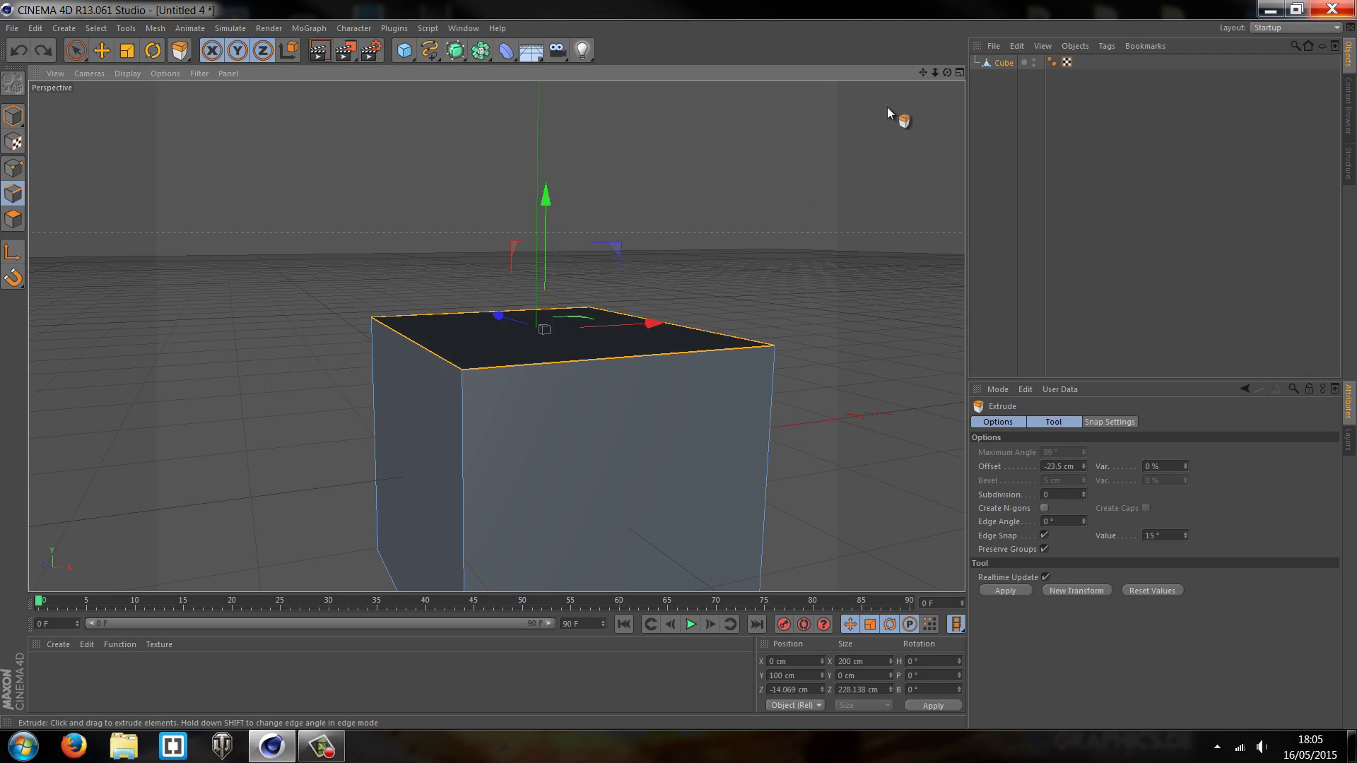
{"action": "left_click_drag", "start_coordinate": [947, 73], "coordinate": [679, 438]}
{"action": "left_click_drag", "start_coordinate": [937, 72], "coordinate": [321, 209]}
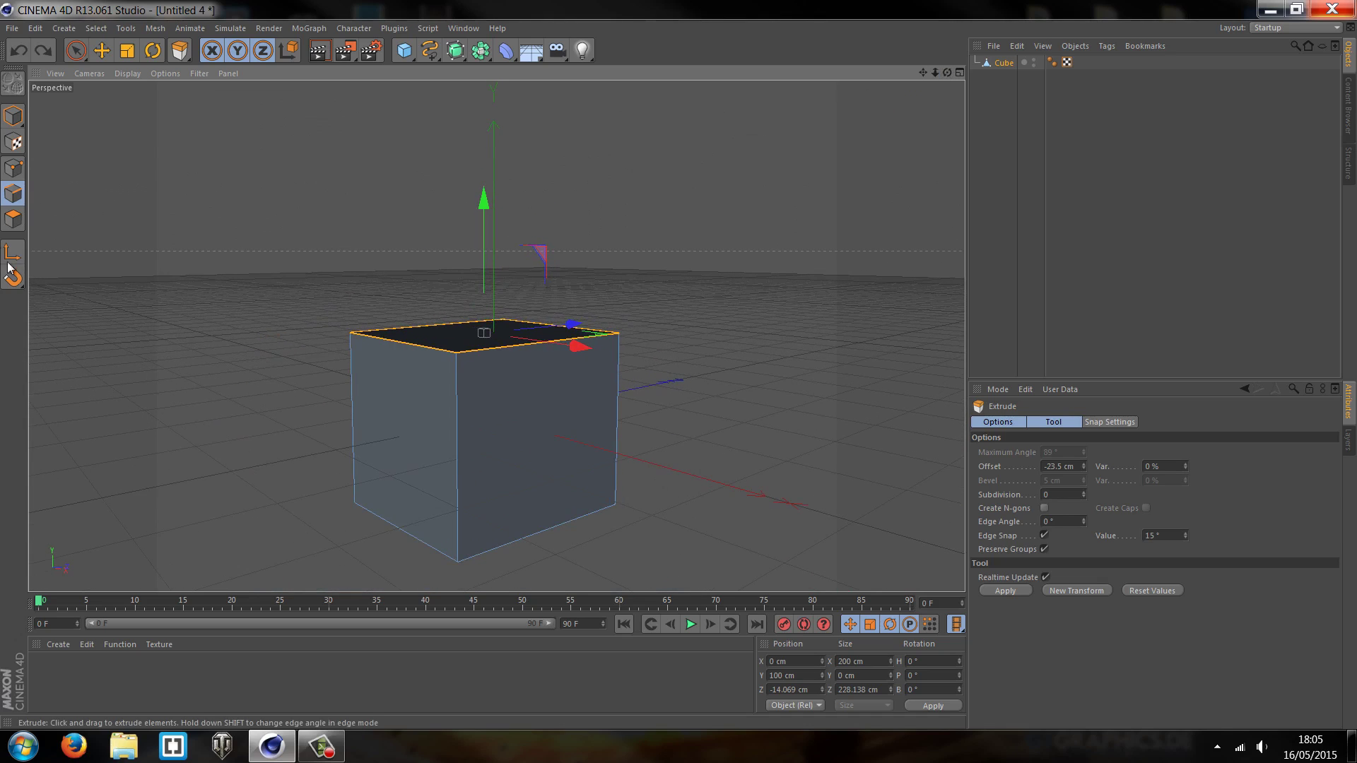
In Polygons mode, select the right, top, front-right and then left faces, then switch to the selection tool.
{"action": "left_click", "coordinate": [13, 220]}
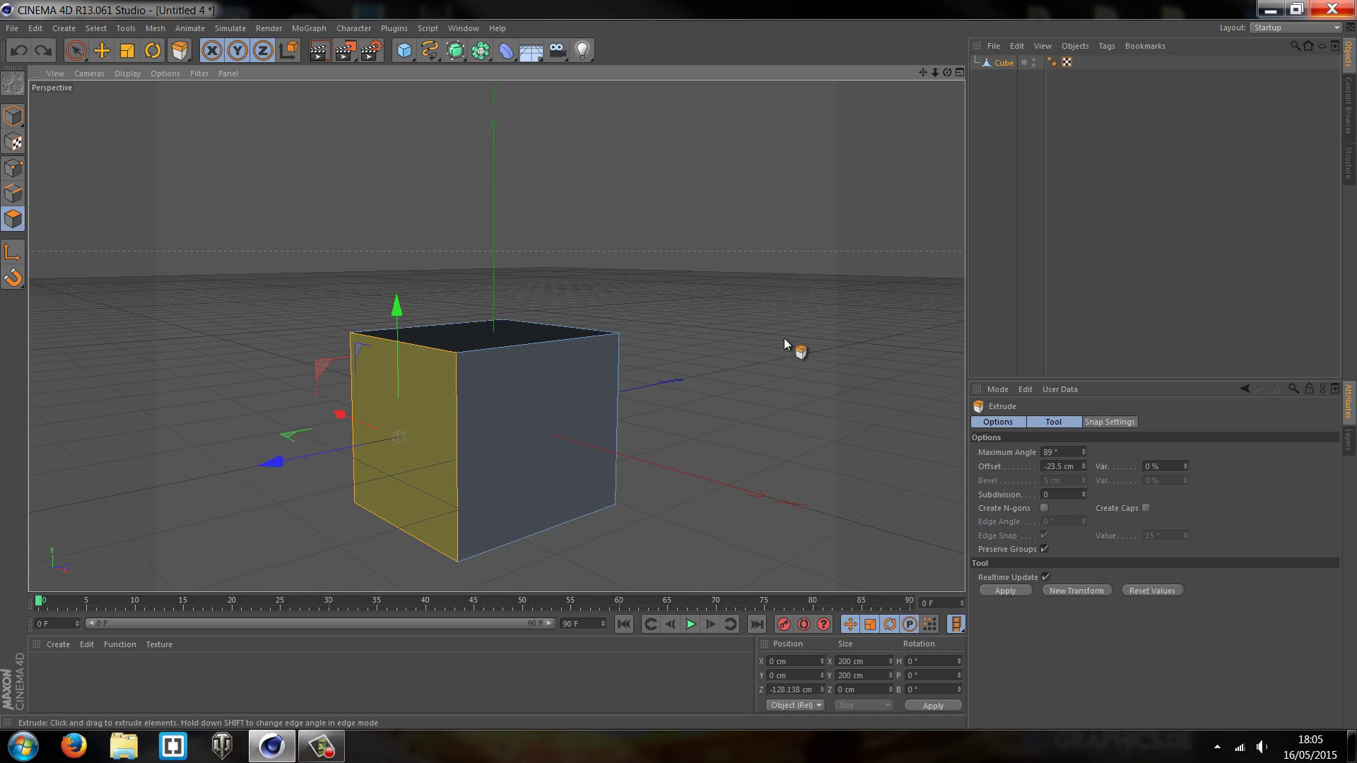
{"action": "left_click_drag", "start_coordinate": [923, 73], "coordinate": [677, 364]}
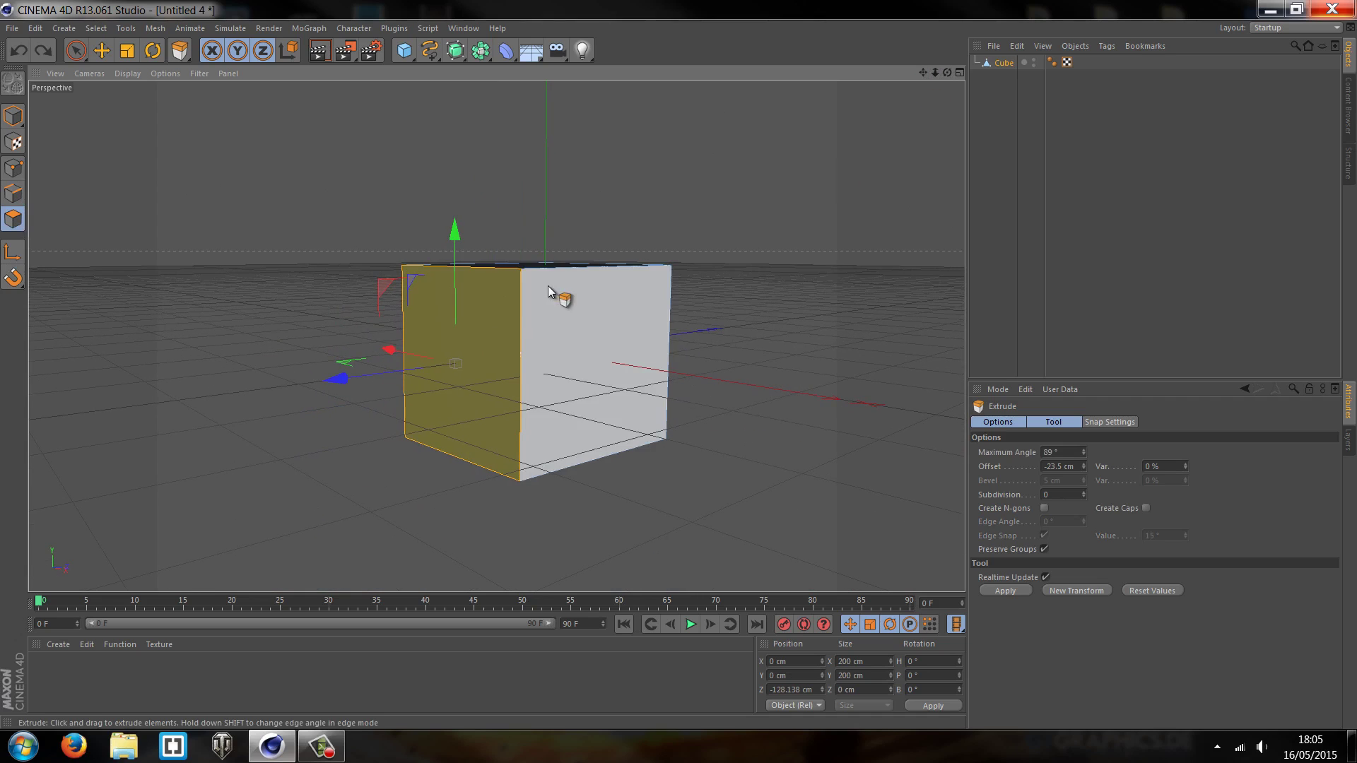
{"action": "left_click", "coordinate": [621, 307]}
{"action": "left_click", "coordinate": [621, 307]}
{"action": "left_click_drag", "start_coordinate": [948, 71], "coordinate": [679, 365]}
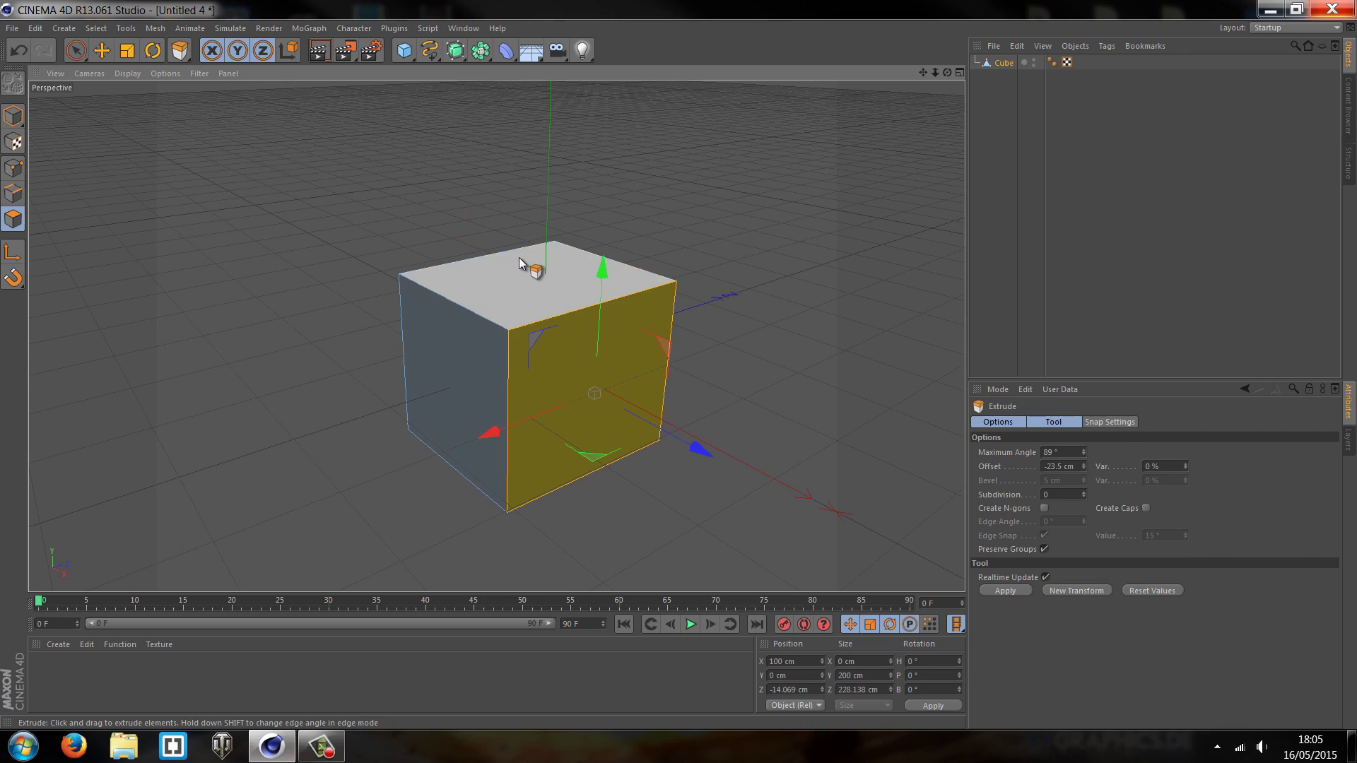
{"action": "left_click", "coordinate": [537, 266]}
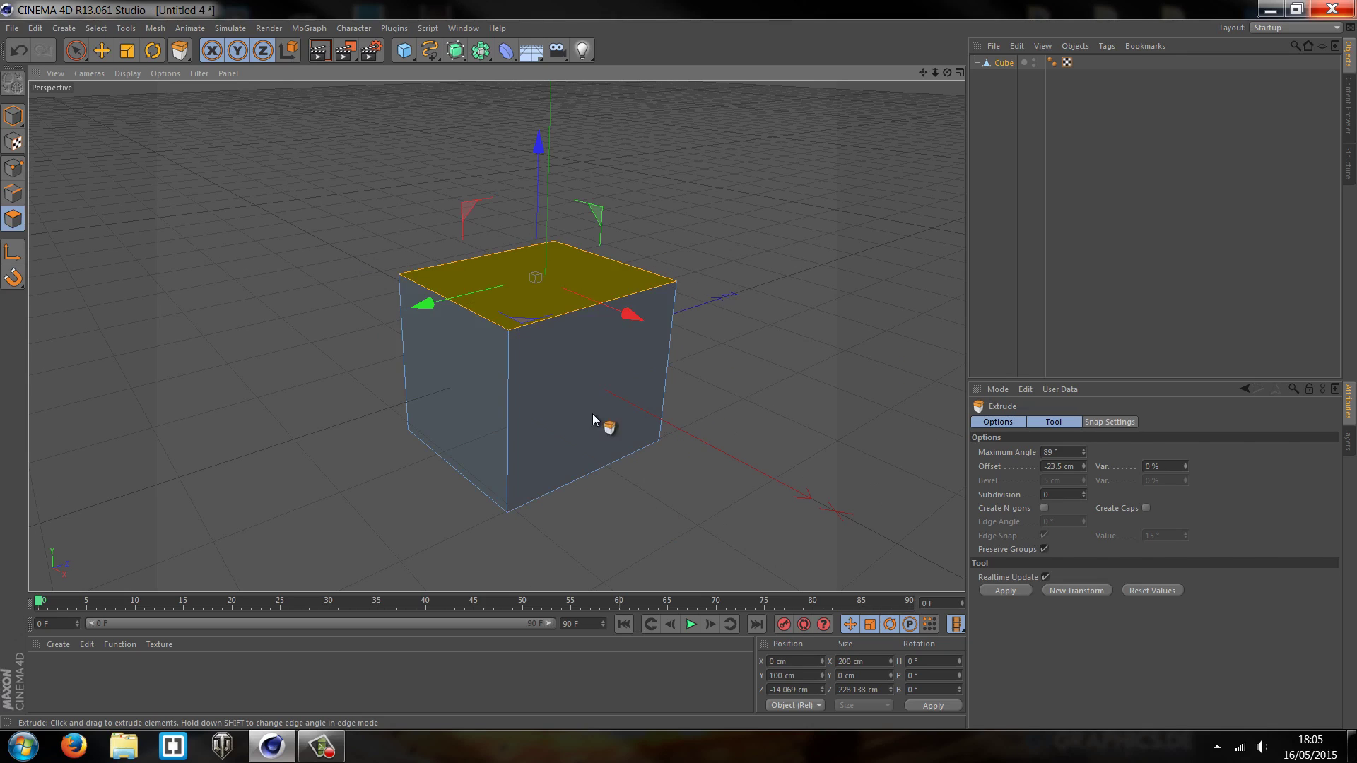
{"action": "left_click", "coordinate": [580, 455]}
{"action": "left_click", "coordinate": [444, 359]}
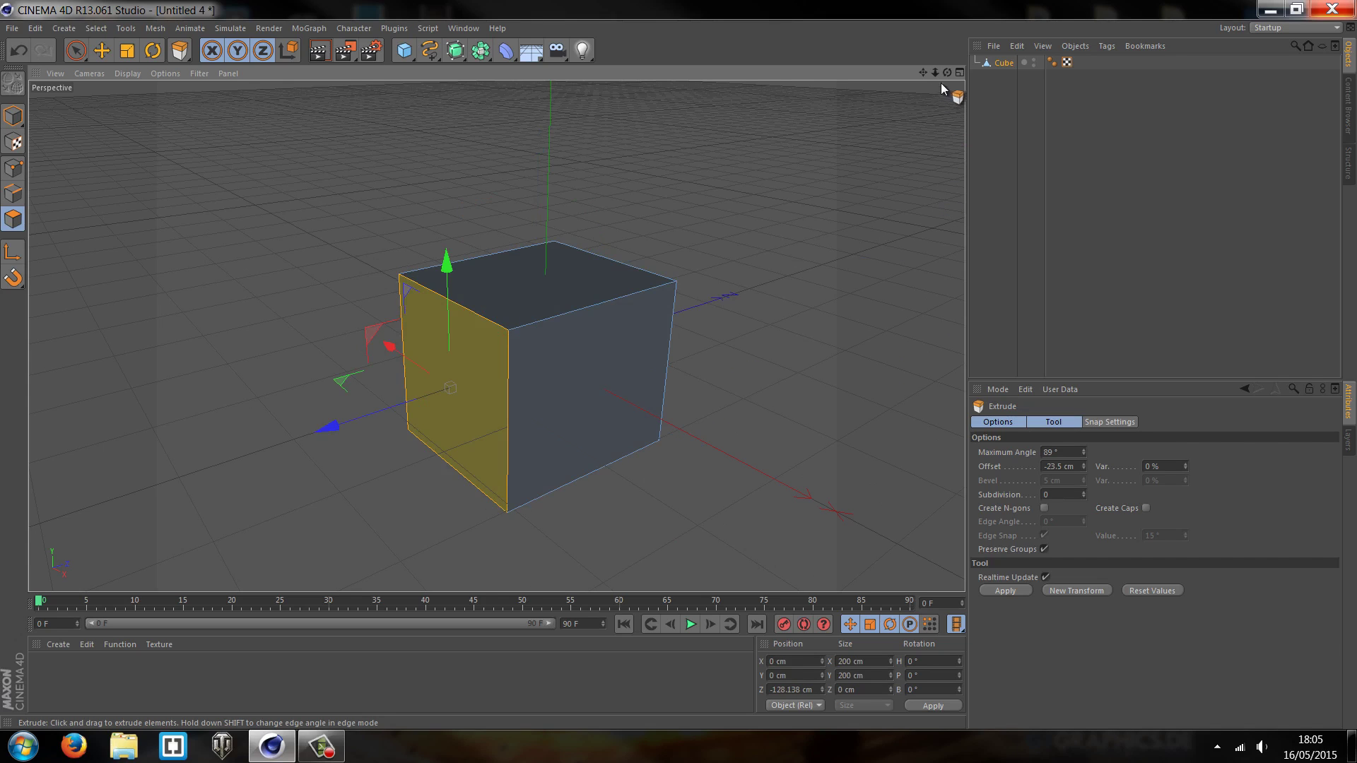
{"action": "left_click_drag", "start_coordinate": [947, 73], "coordinate": [846, 194]}
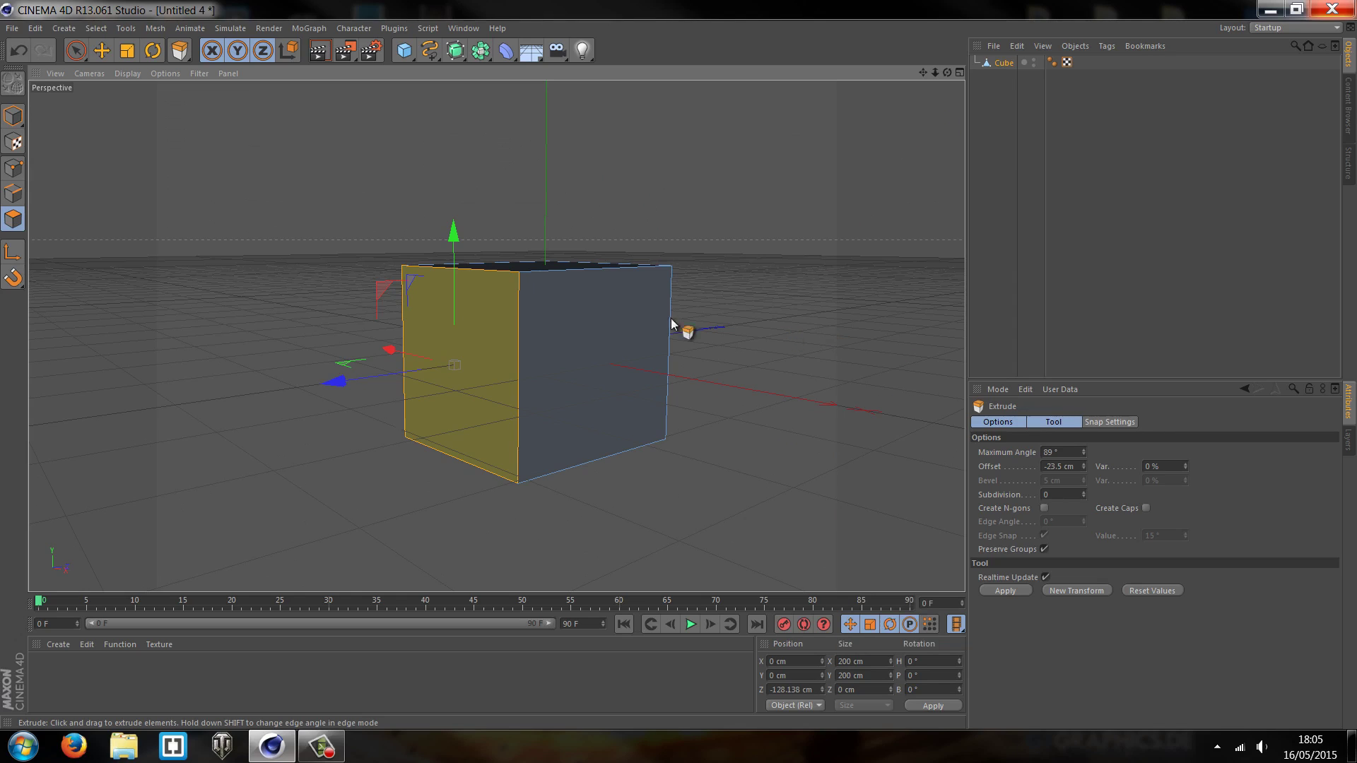
{"action": "key", "text": "space"}
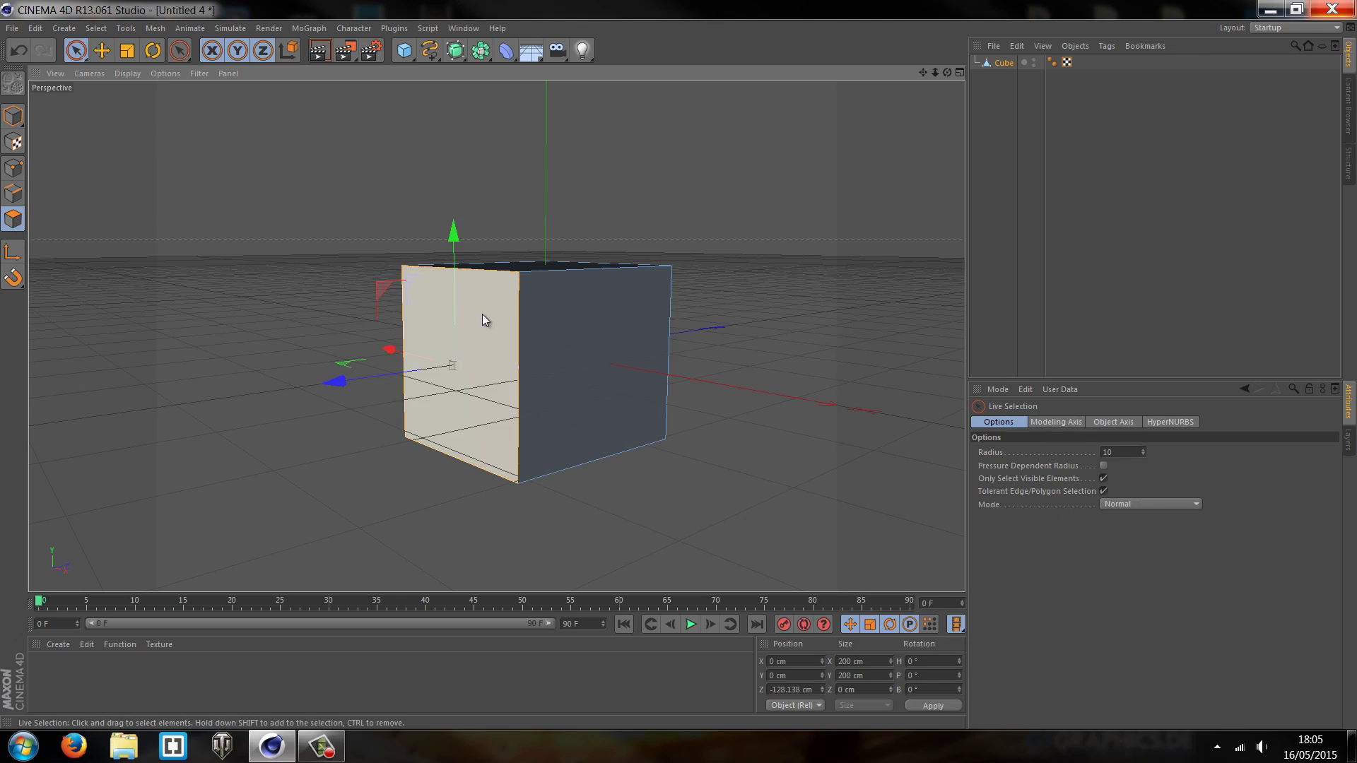
{"action": "right_click", "coordinate": [482, 314]}
{"action": "key", "text": "d"}
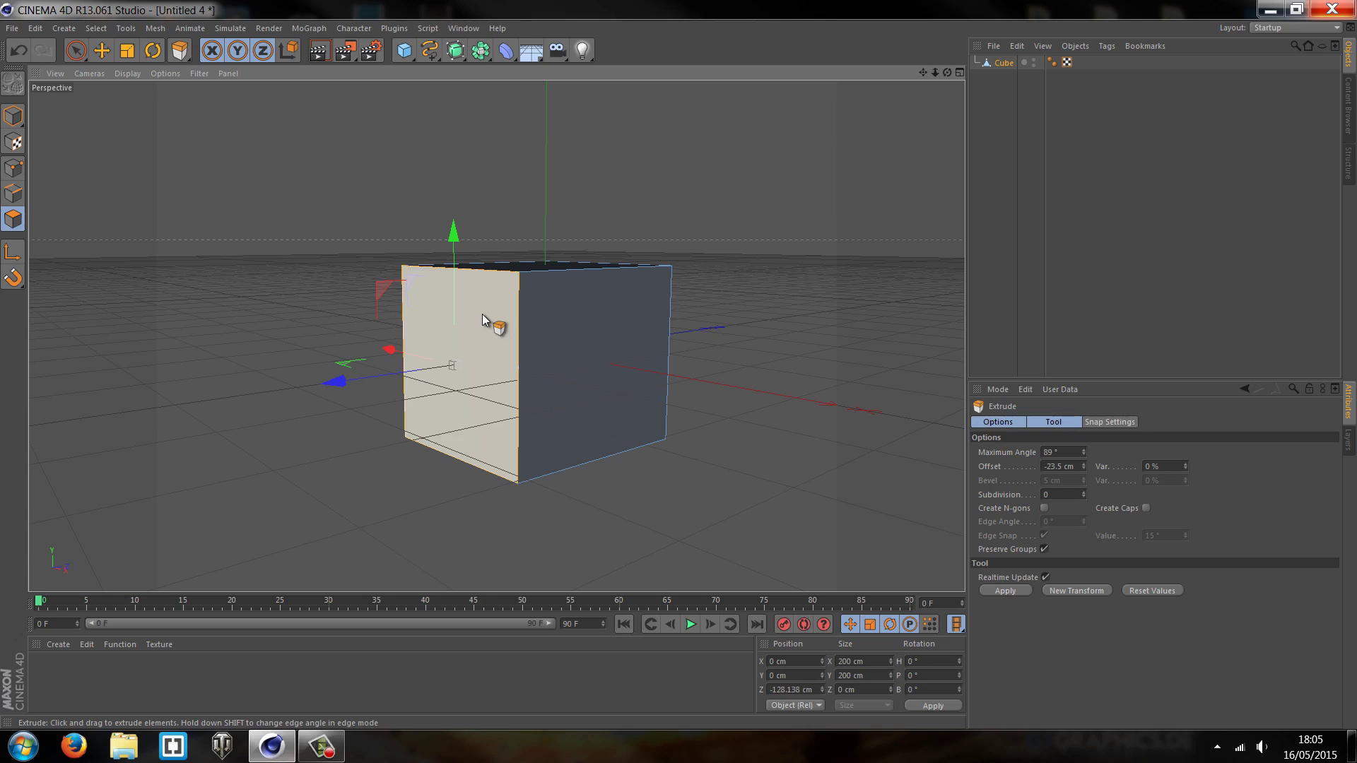
{"action": "left_click_drag", "start_coordinate": [482, 316], "coordinate": [961, 130]}
{"action": "key", "text": "m"}
{"action": "key", "text": "w"}
{"action": "key", "text": "m"}
{"action": "key", "text": "t"}
{"action": "left_click_drag", "start_coordinate": [683, 364], "coordinate": [943, 74], "text": "alt"}
{"action": "key", "text": "m"}
{"action": "key", "text": "w"}
{"action": "left_click_drag", "start_coordinate": [626, 371], "coordinate": [677, 365]}
{"action": "key", "text": "m"}
{"action": "key", "text": "t"}
{"action": "left_click", "coordinate": [433, 401]}
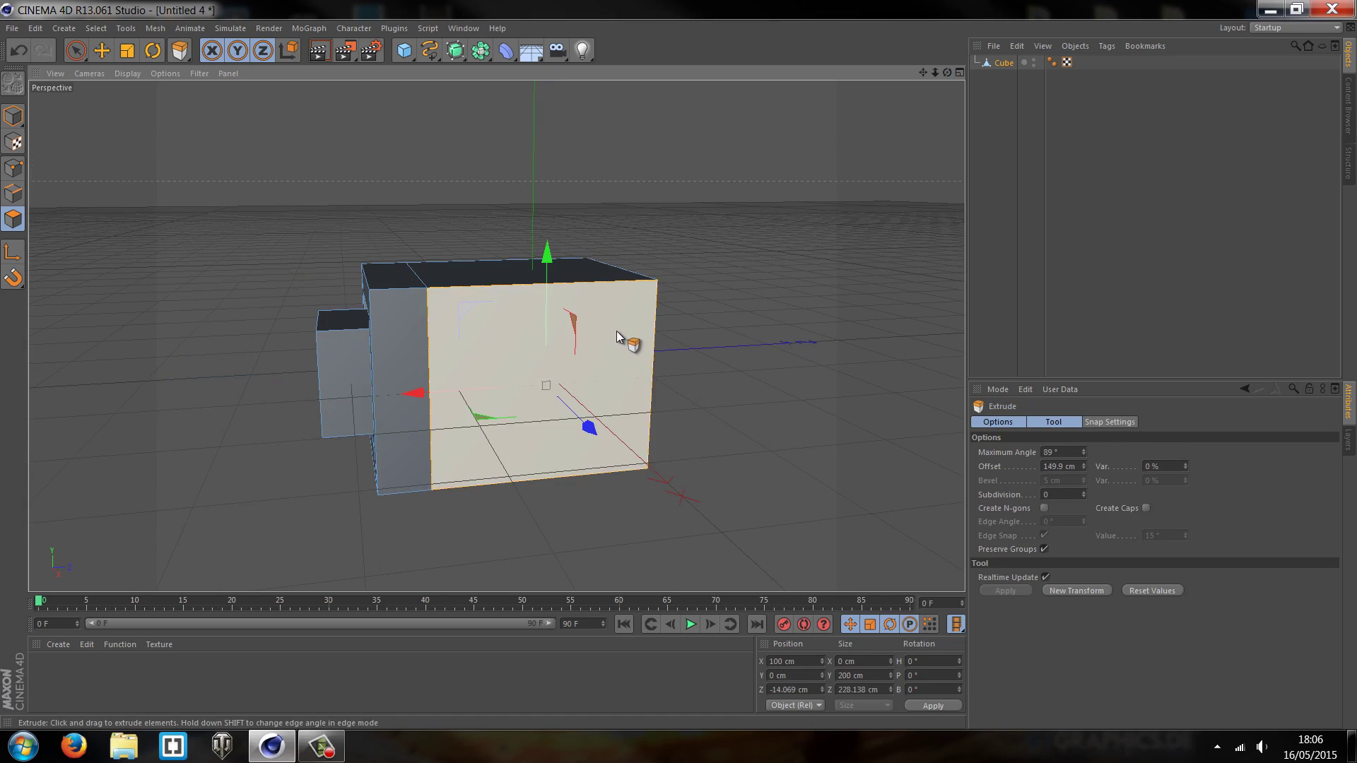
{"action": "left_click_drag", "start_coordinate": [617, 331], "coordinate": [681, 366]}
{"action": "left_click_drag", "start_coordinate": [461, 256], "coordinate": [701, 201]}
{"action": "scroll", "coordinate": [820, 146], "scroll_direction": "down", "scroll_amount": 3}
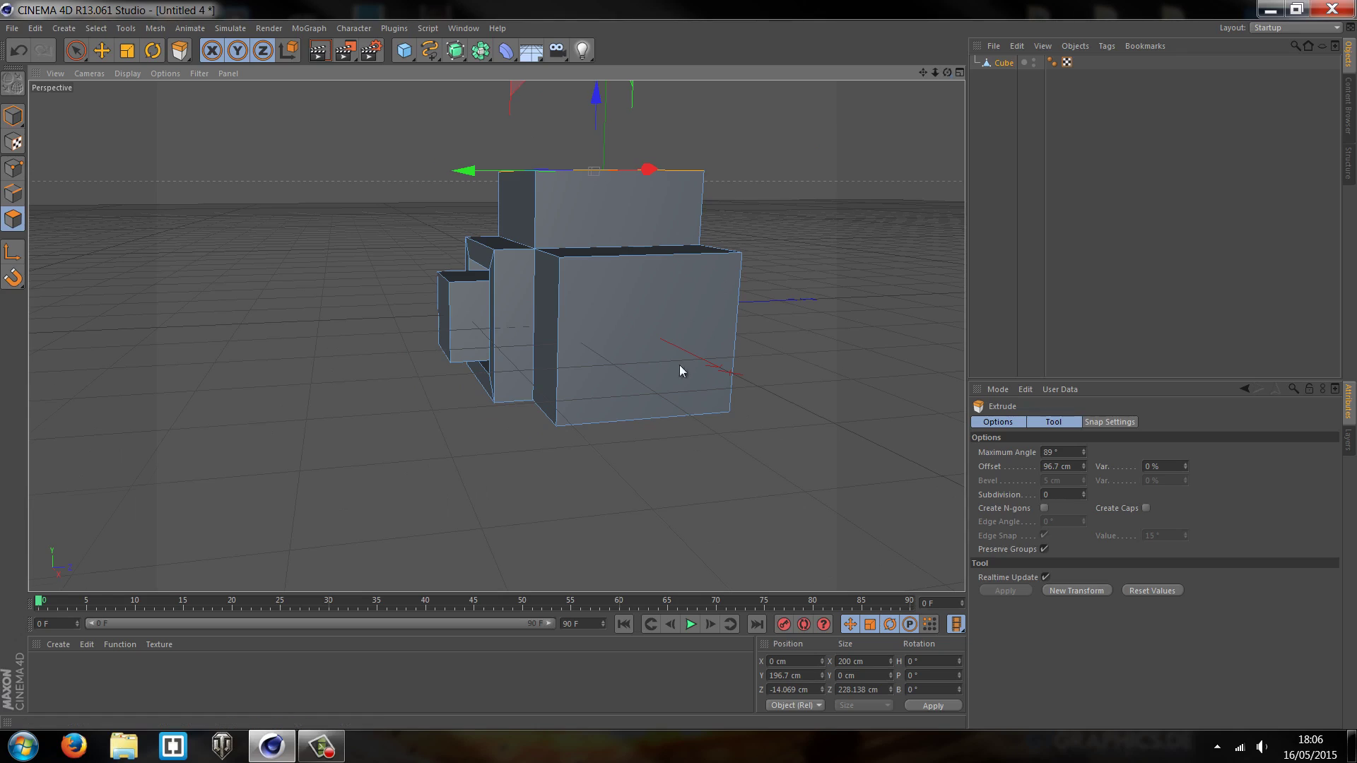
{"action": "left_click_drag", "start_coordinate": [678, 364], "coordinate": [679, 364], "text": "alt"}
{"action": "key", "text": "ctrl+z"}
{"action": "key", "text": "ctrl+z"}
{"action": "key", "text": "ctrl+z"}
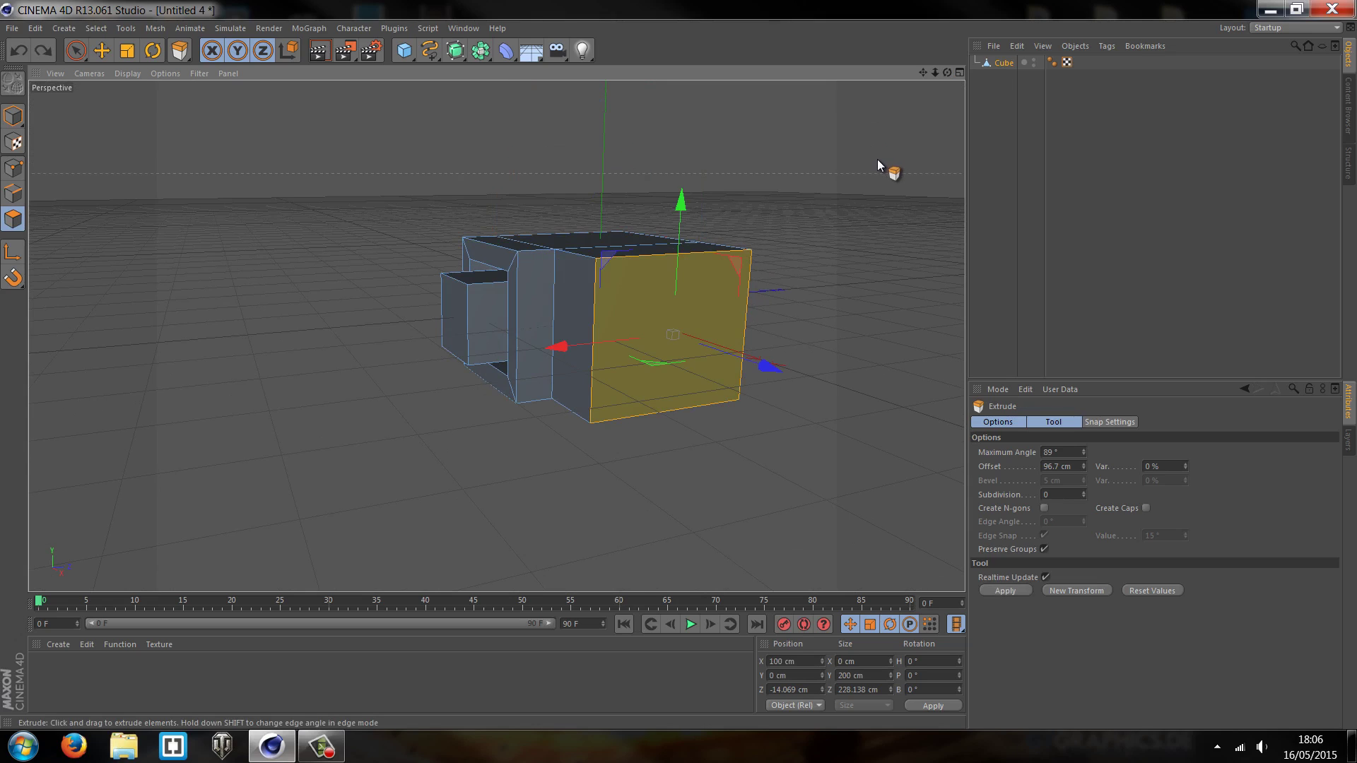
{"action": "key", "text": "ctrl+z"}
{"action": "key", "text": "ctrl+z"}
{"action": "key", "text": "ctrl+z"}
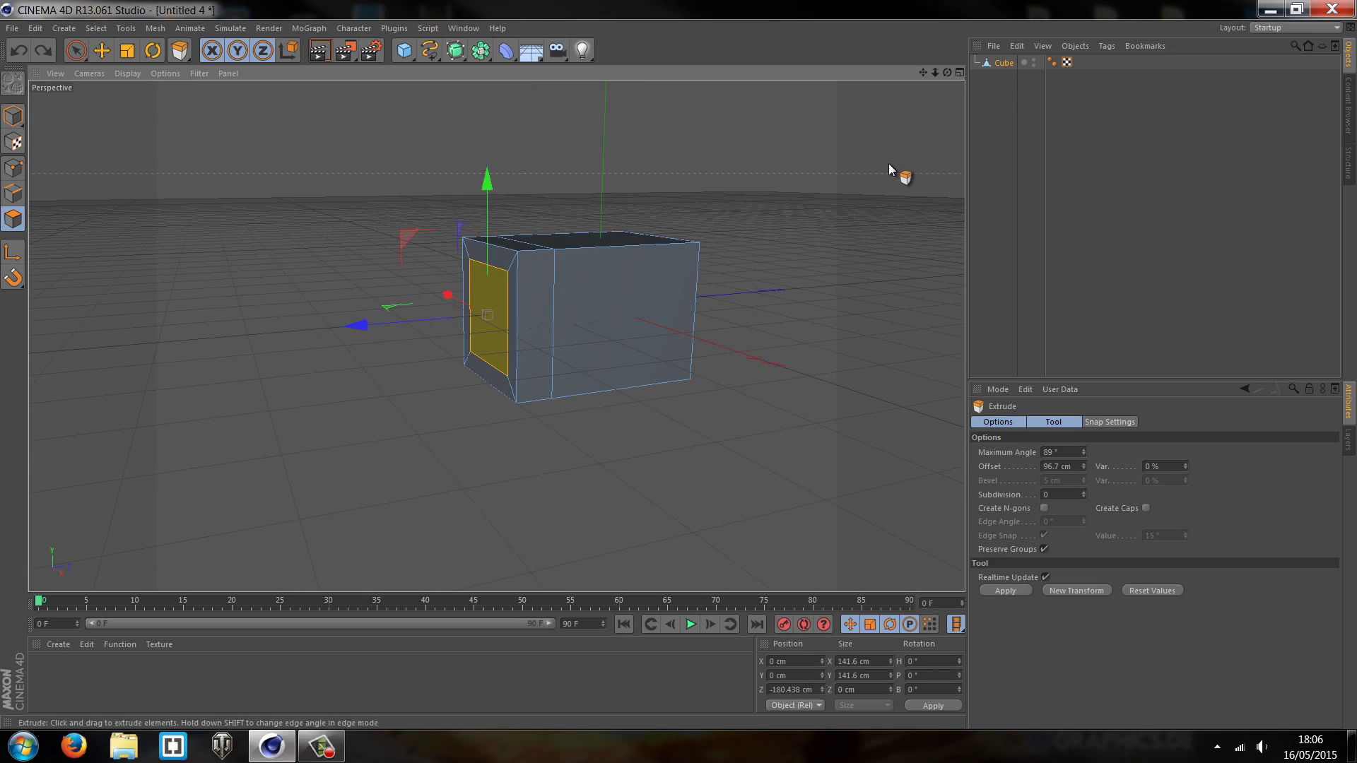
Deselect the cube in the Object Manager, zoom in, bring up the M modelling popup, and orbit higher.
{"action": "left_click", "coordinate": [1012, 284]}
{"action": "scroll", "coordinate": [518, 402], "scroll_direction": "up", "scroll_amount": 3}
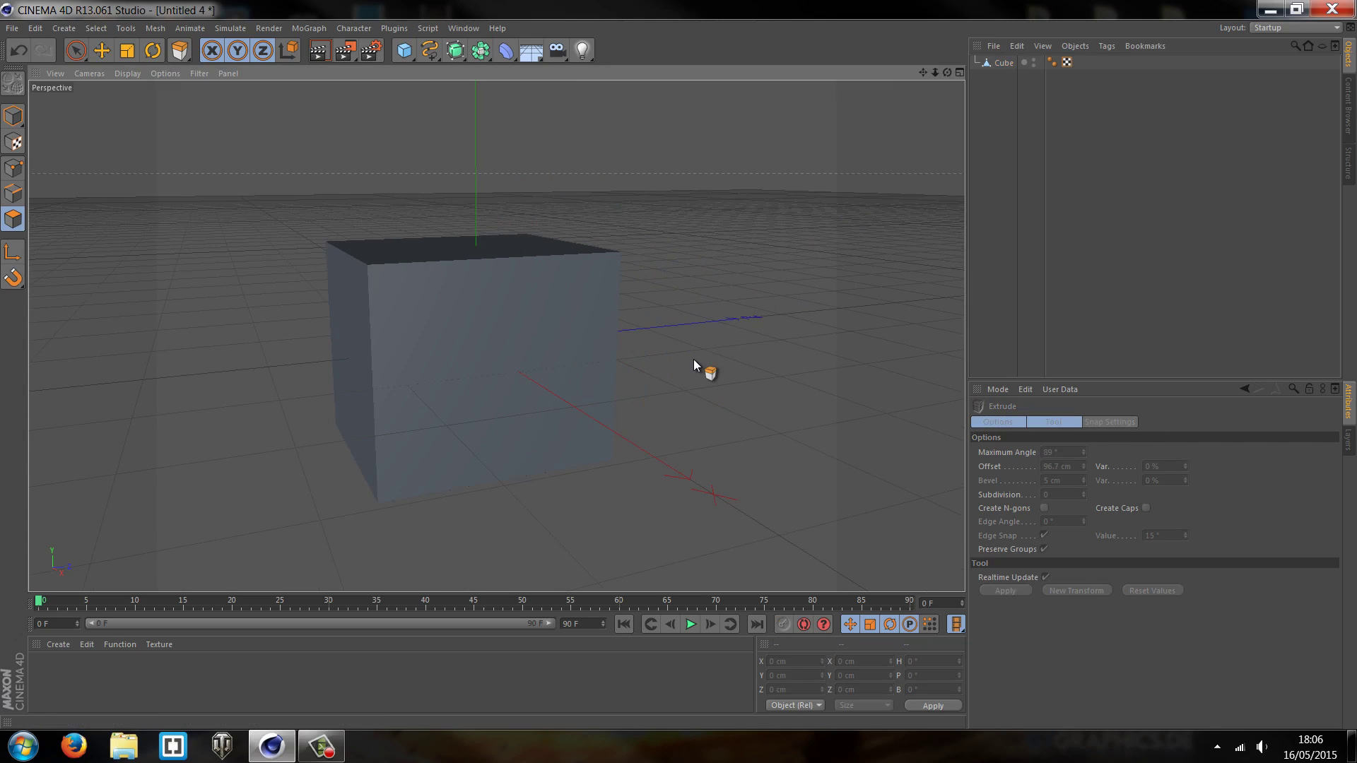
{"action": "key", "text": "m"}
{"action": "left_click_drag", "start_coordinate": [947, 73], "coordinate": [785, 134]}
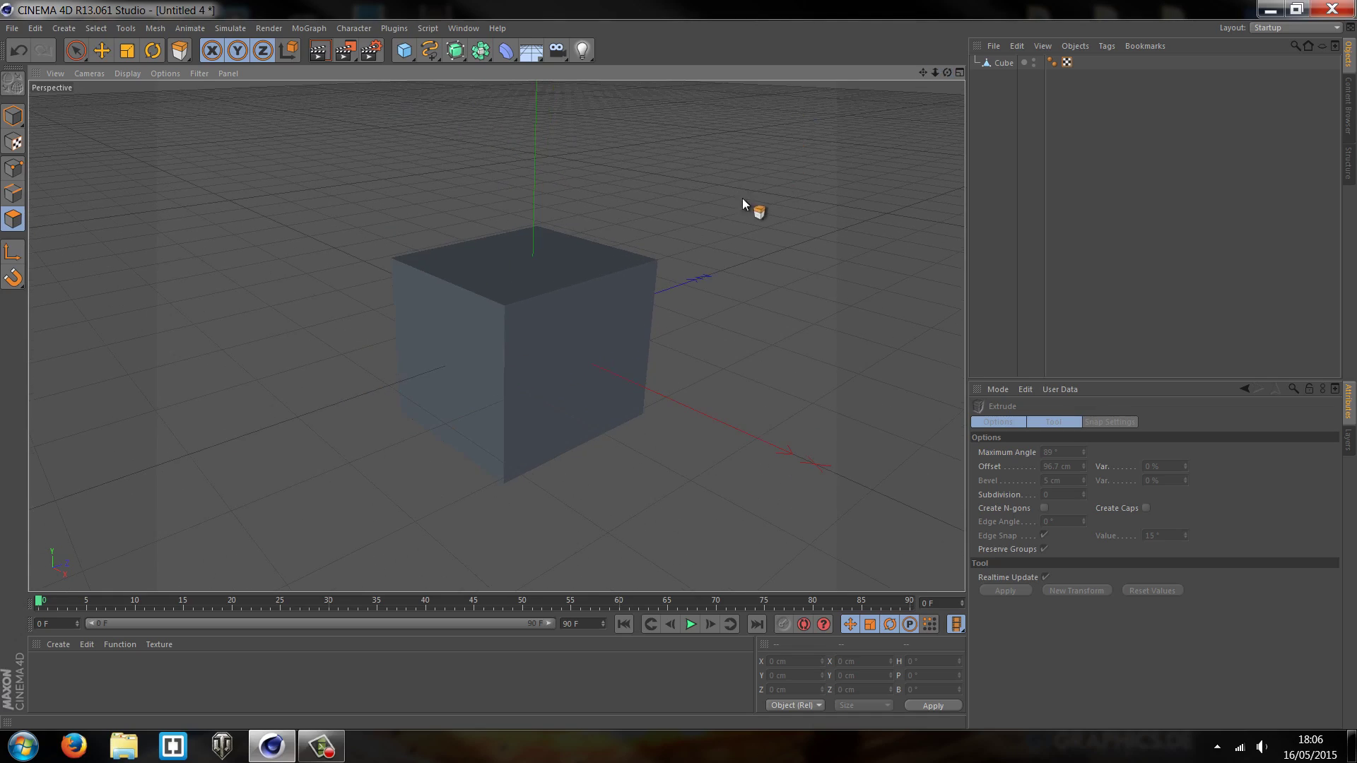